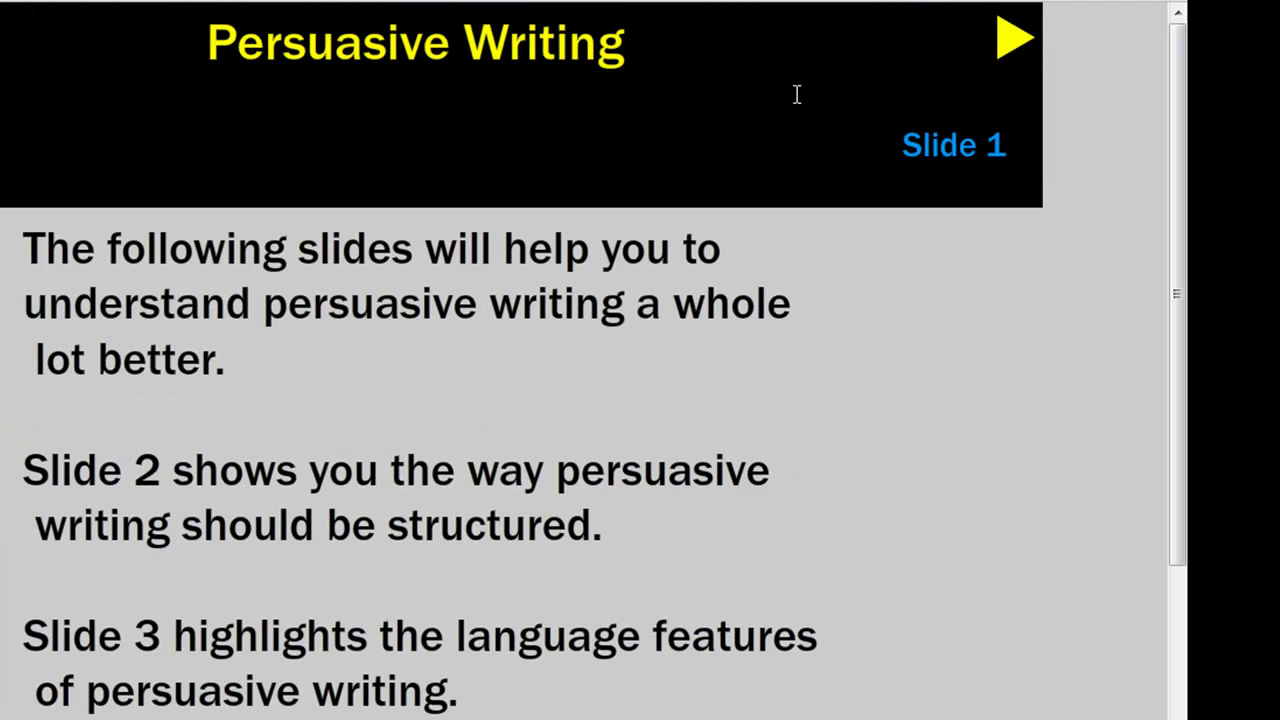
Step: Go to Slide 2 and reveal the Statement of position, Arguments and Reinforcement highlights in turn
click(1012, 50)
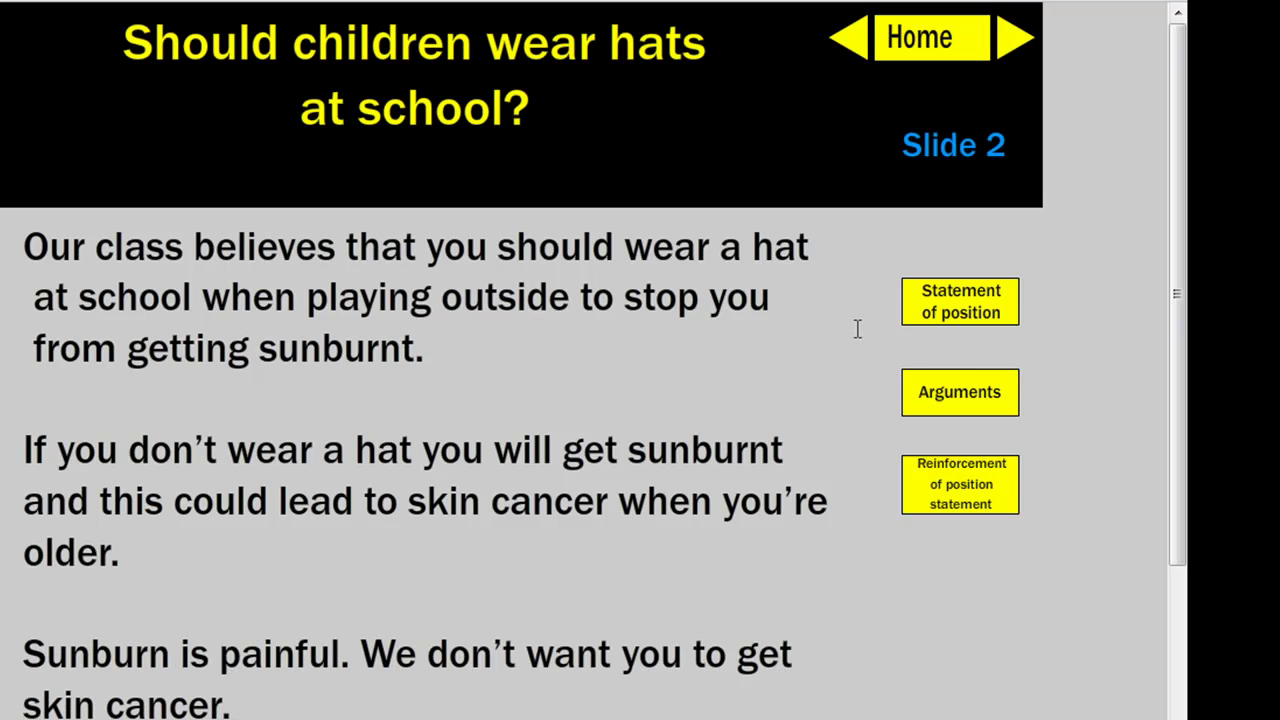
click(916, 306)
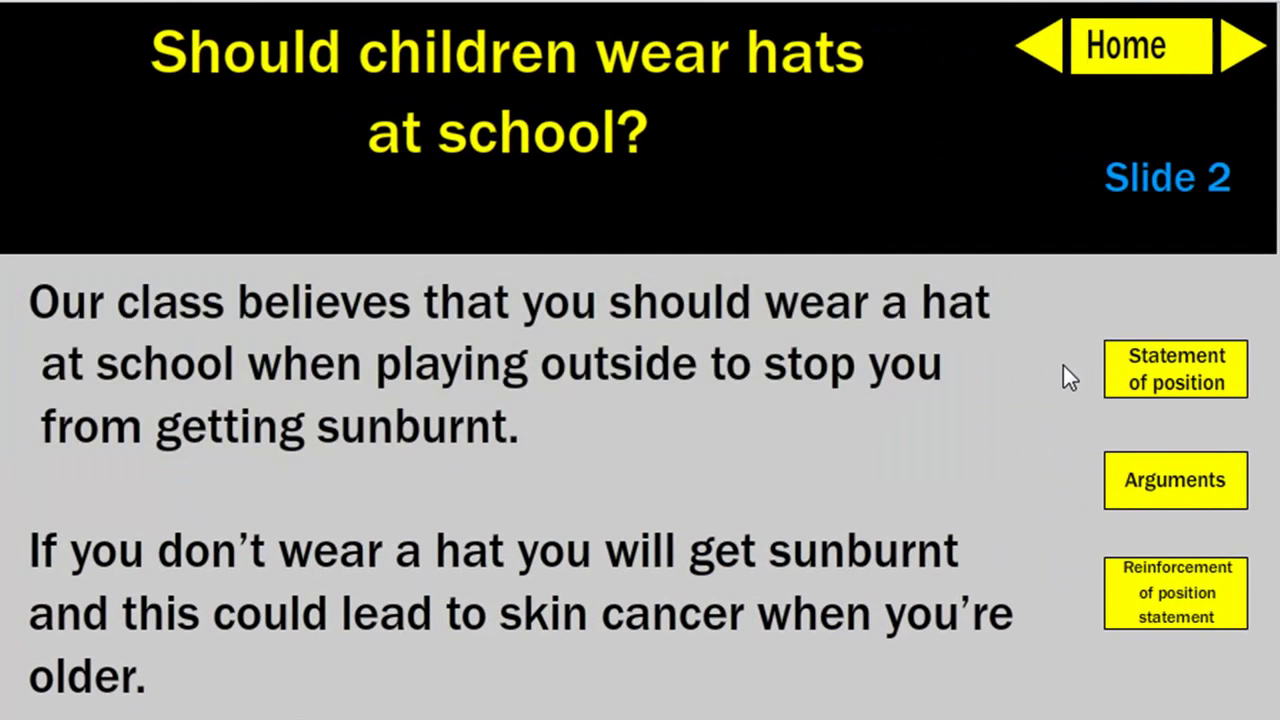
scroll(1063, 377, down, 2)
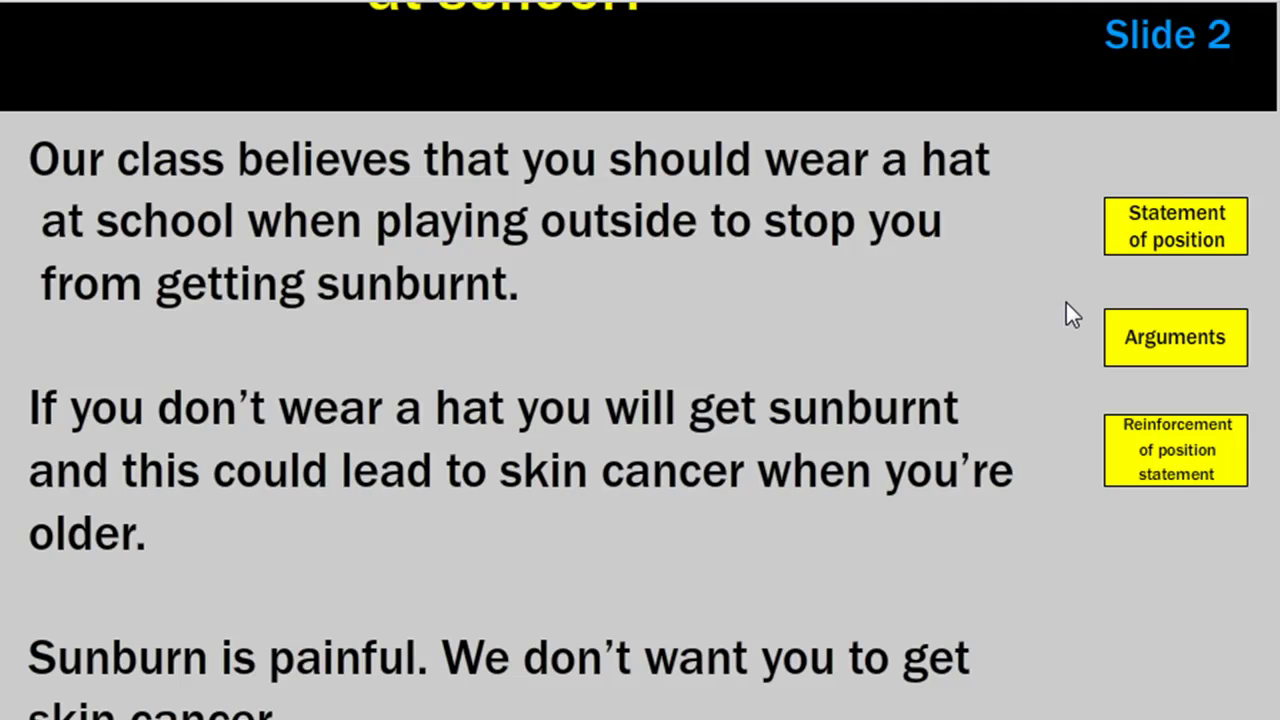
scroll(1066, 302, down, 2)
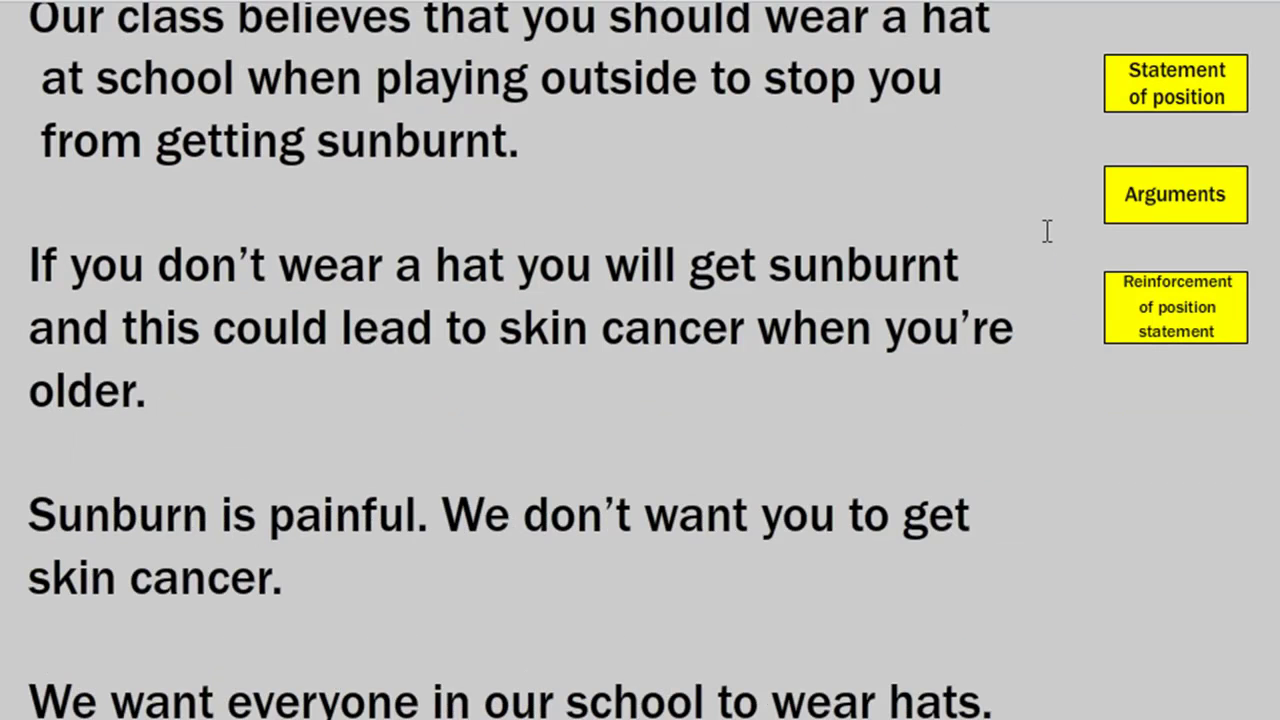
click(1122, 215)
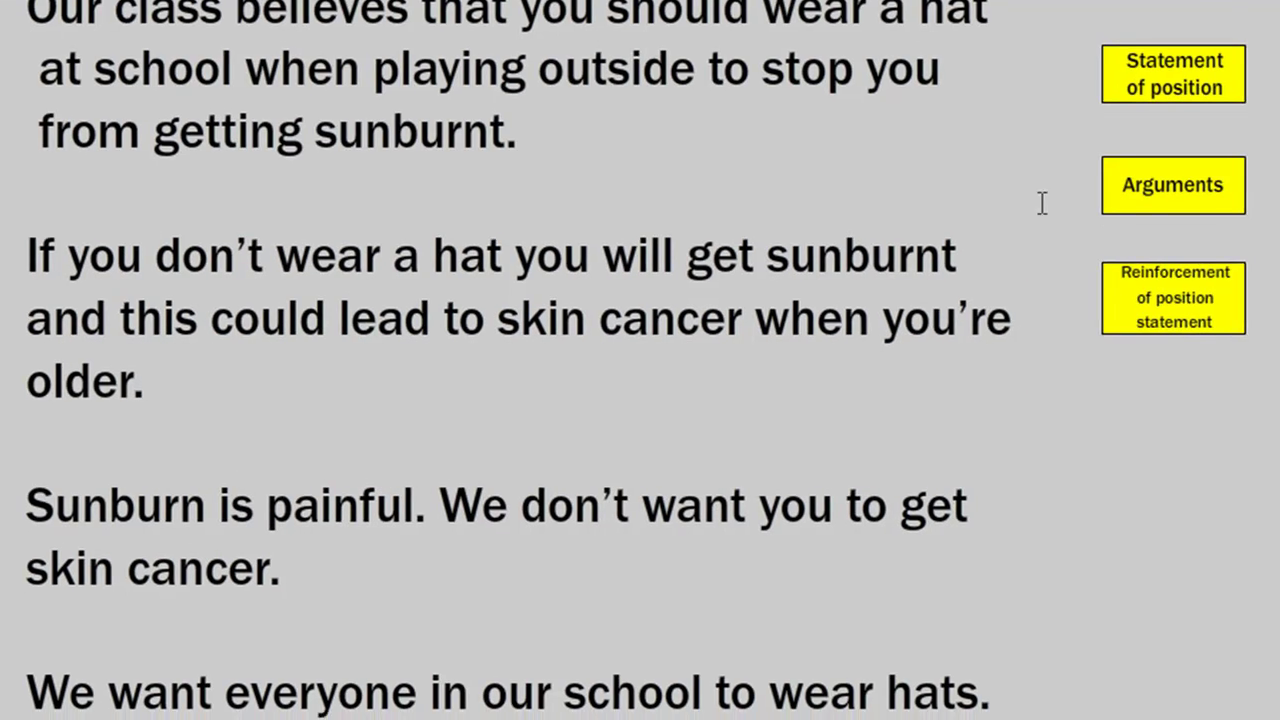
click(1165, 312)
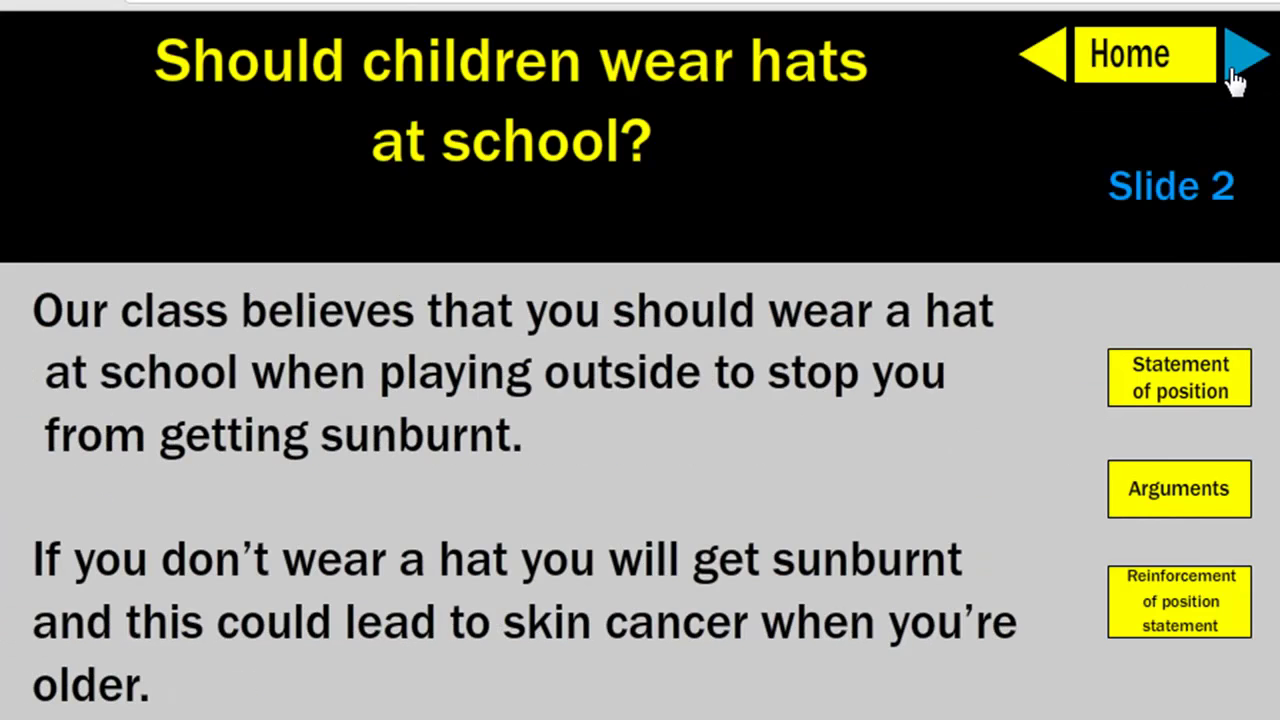
Step: Go to Slide 3 and preview the General nouns, Thinking verbs, Action verbs, Technical words, Modality and Complex sentences highlights
click(1236, 75)
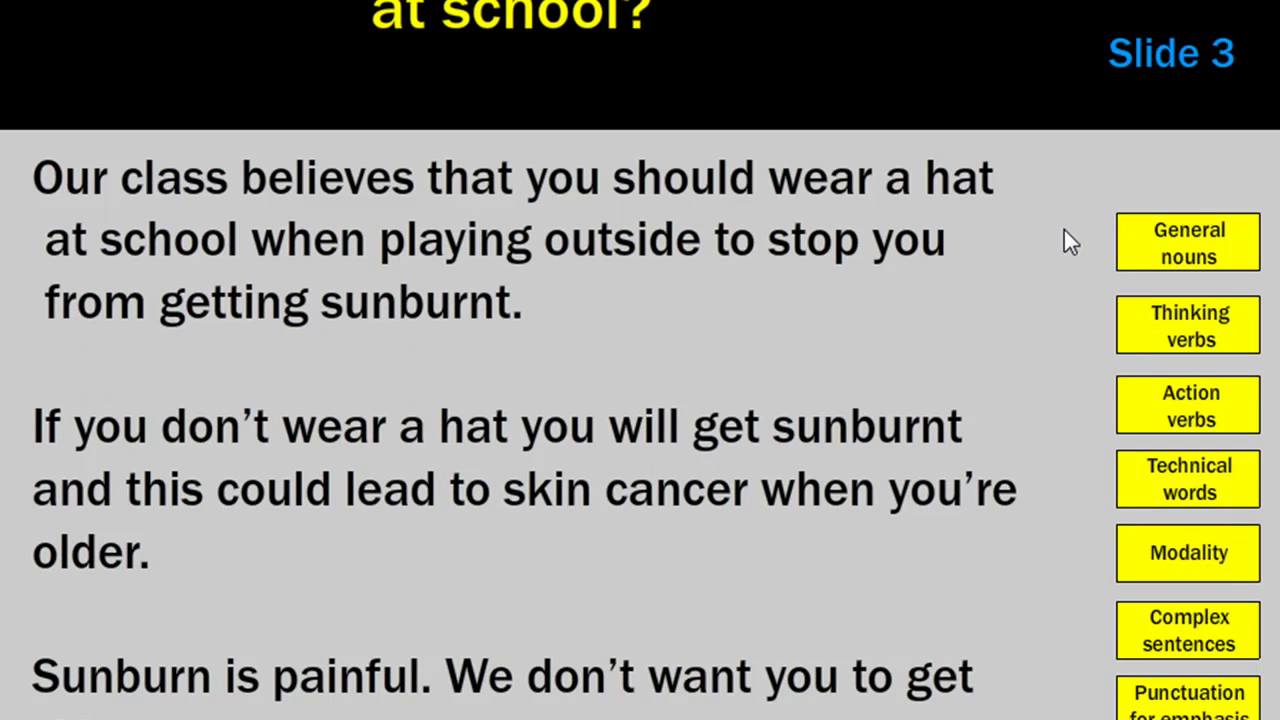
mouse_move(1163, 238)
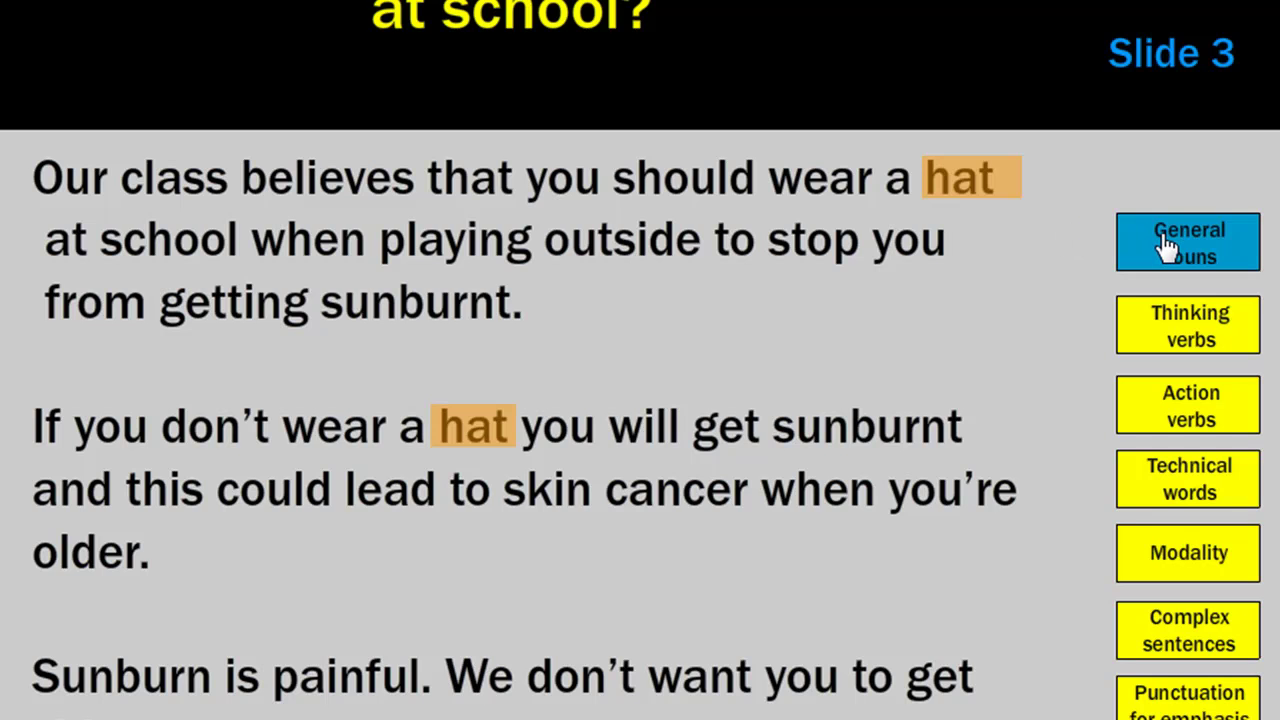
mouse_move(1176, 334)
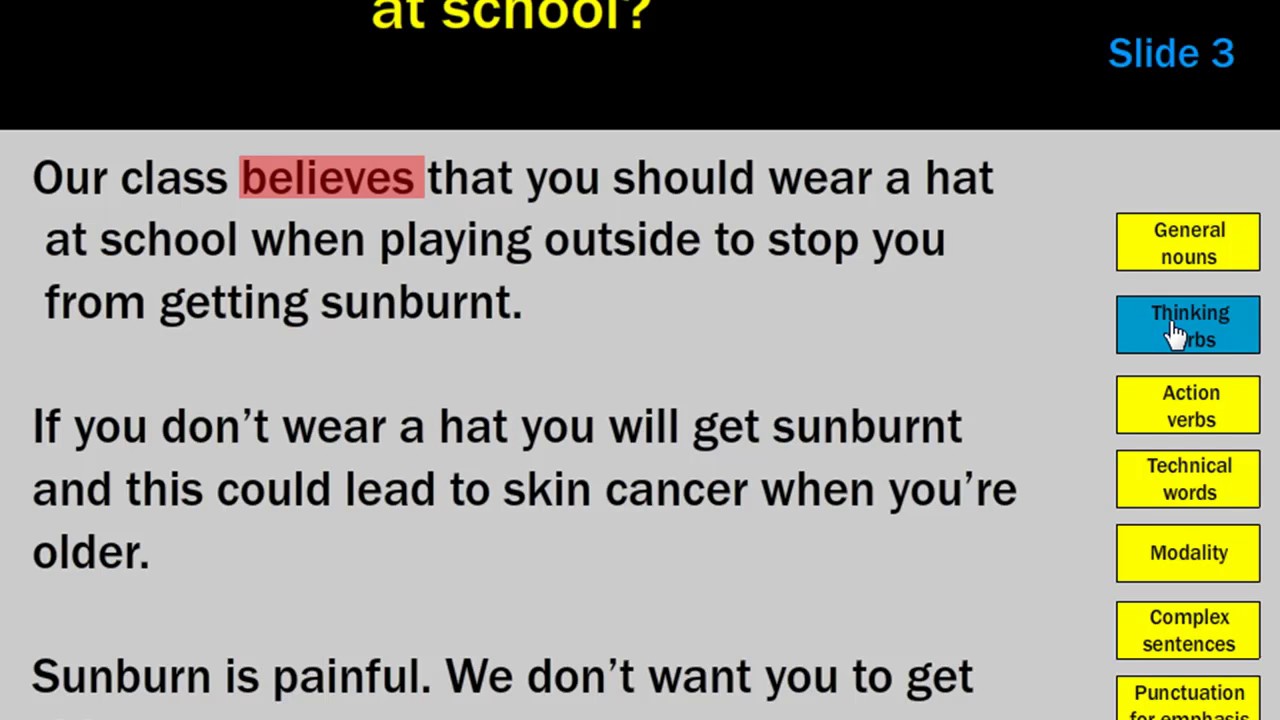
mouse_move(1171, 409)
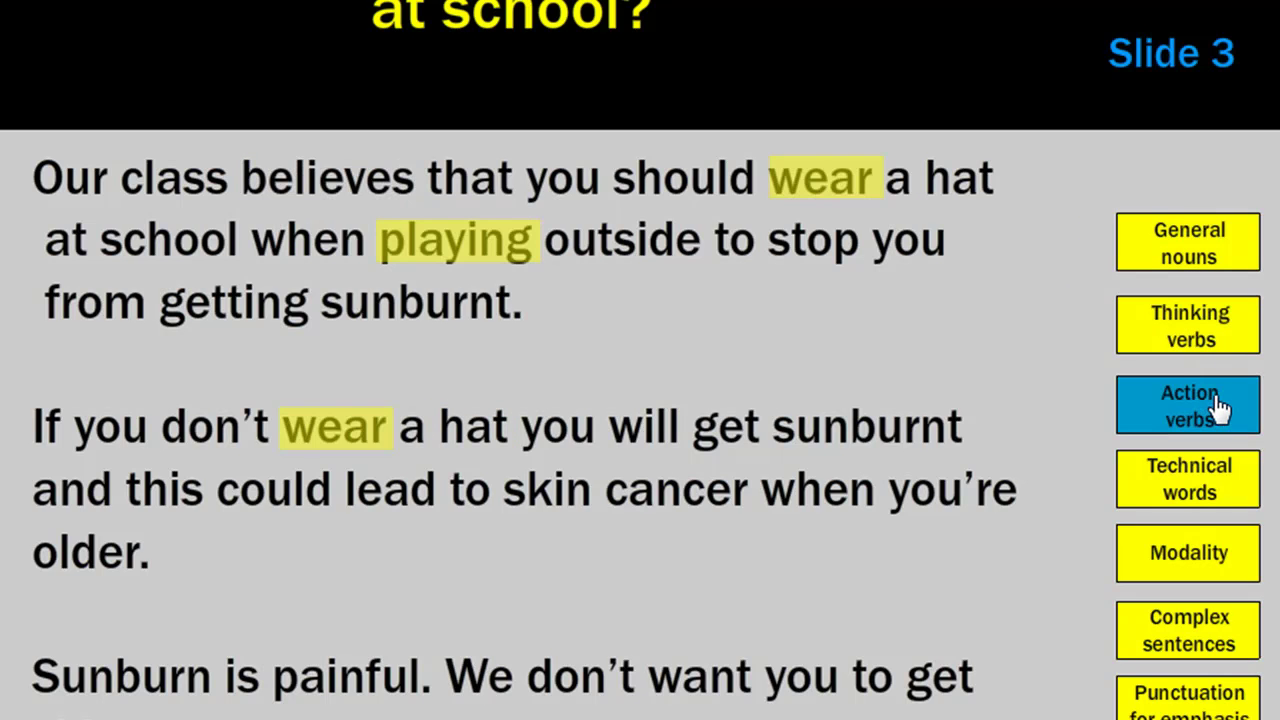
mouse_move(1203, 487)
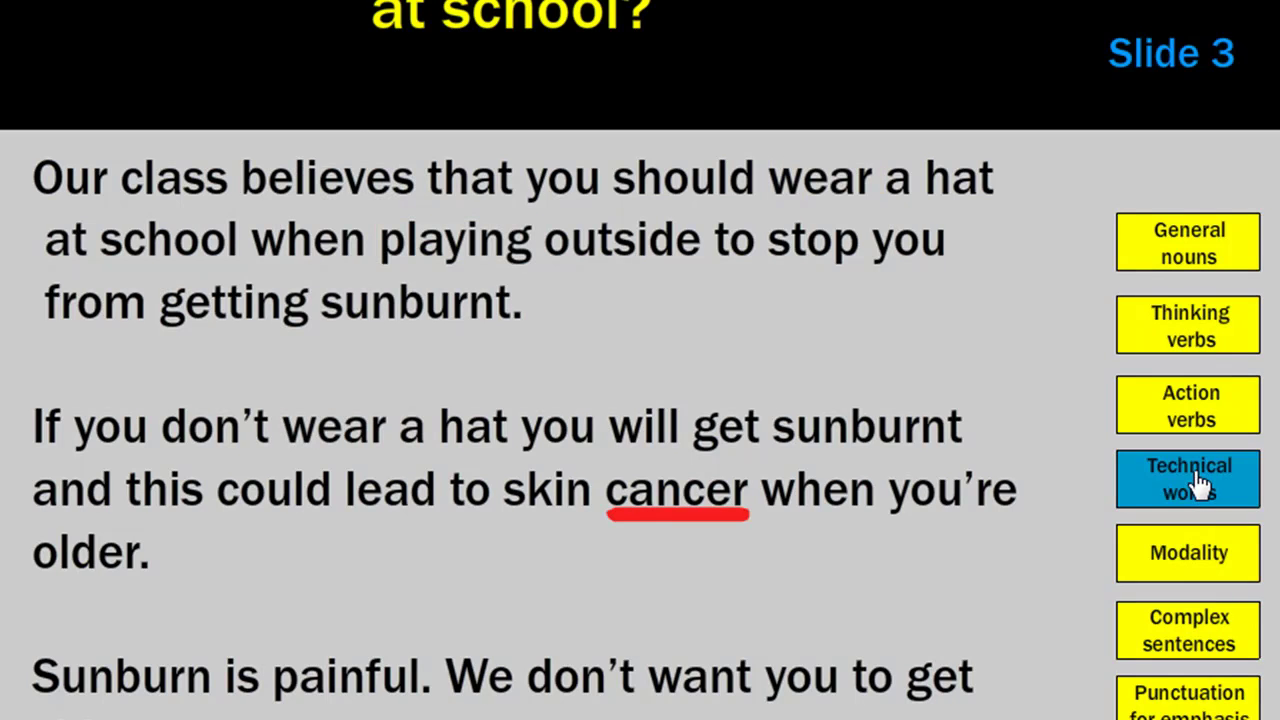
mouse_move(1200, 555)
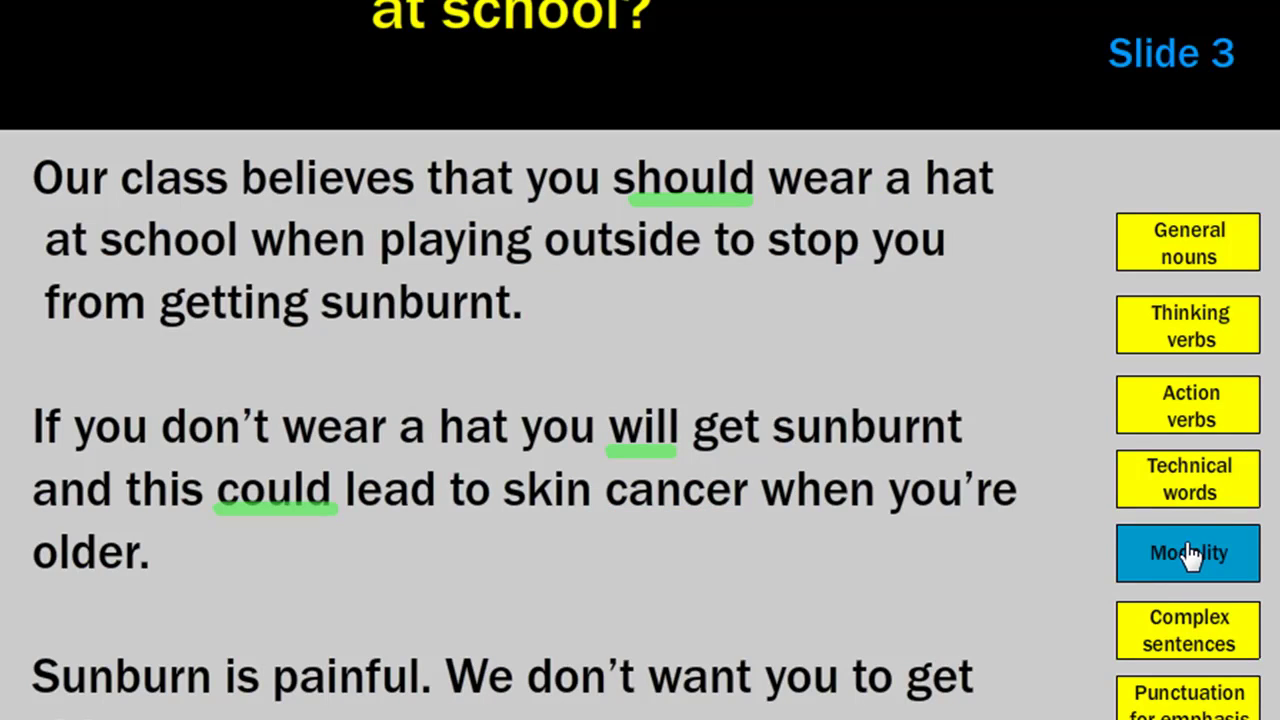
mouse_move(1183, 632)
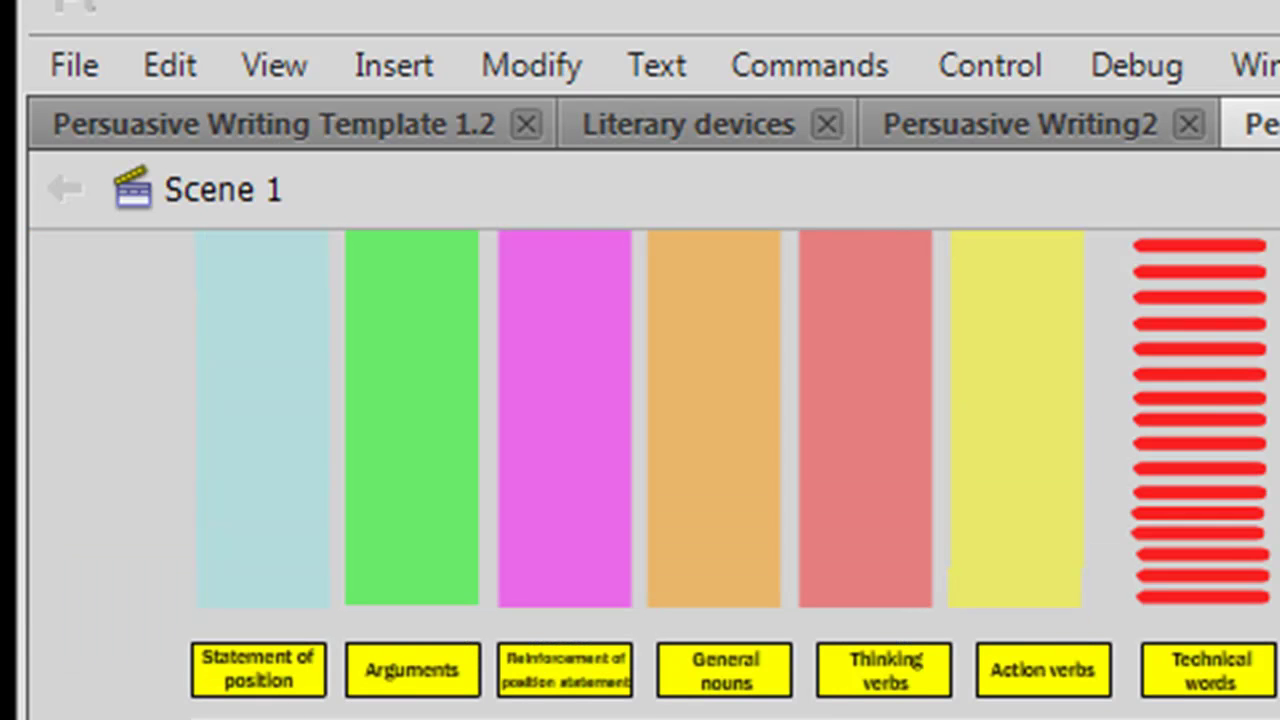
Step: Move the small box from the bottom of the light-blue column up to about mid-column
click(285, 595)
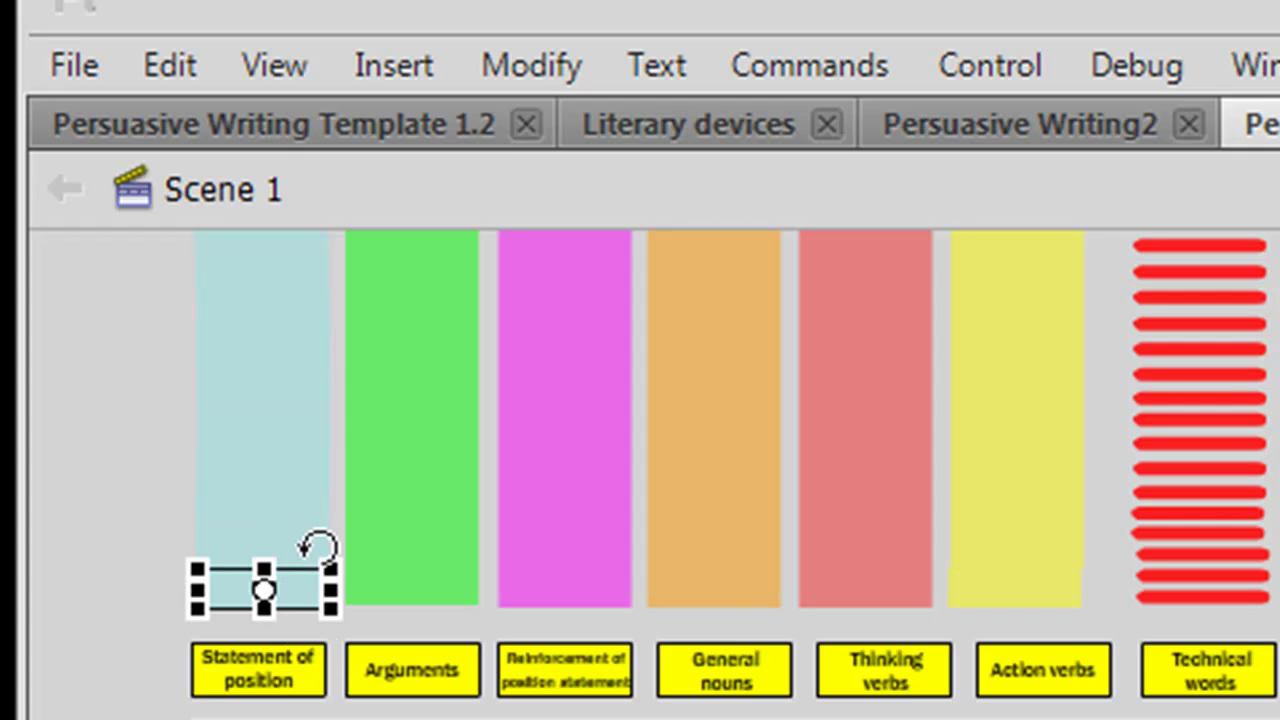
key(v)
drag(290, 586, 293, 428)
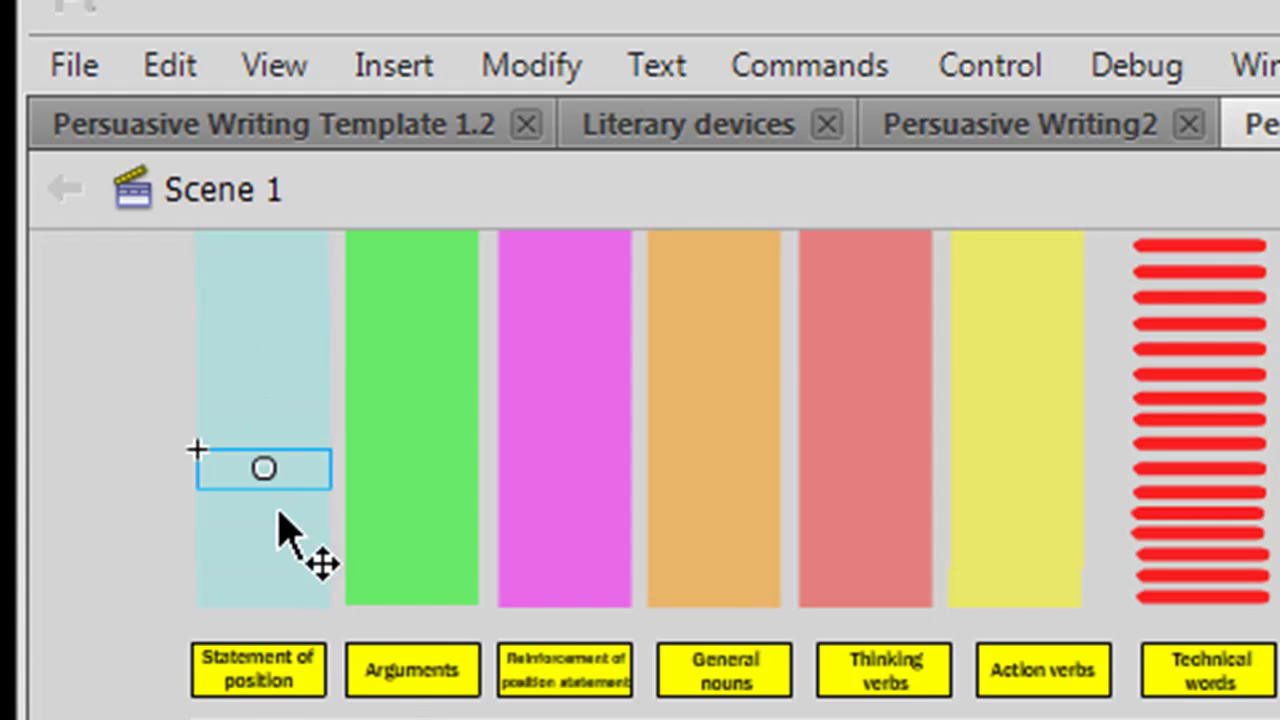
drag(274, 468, 277, 588)
drag(275, 530, 277, 492)
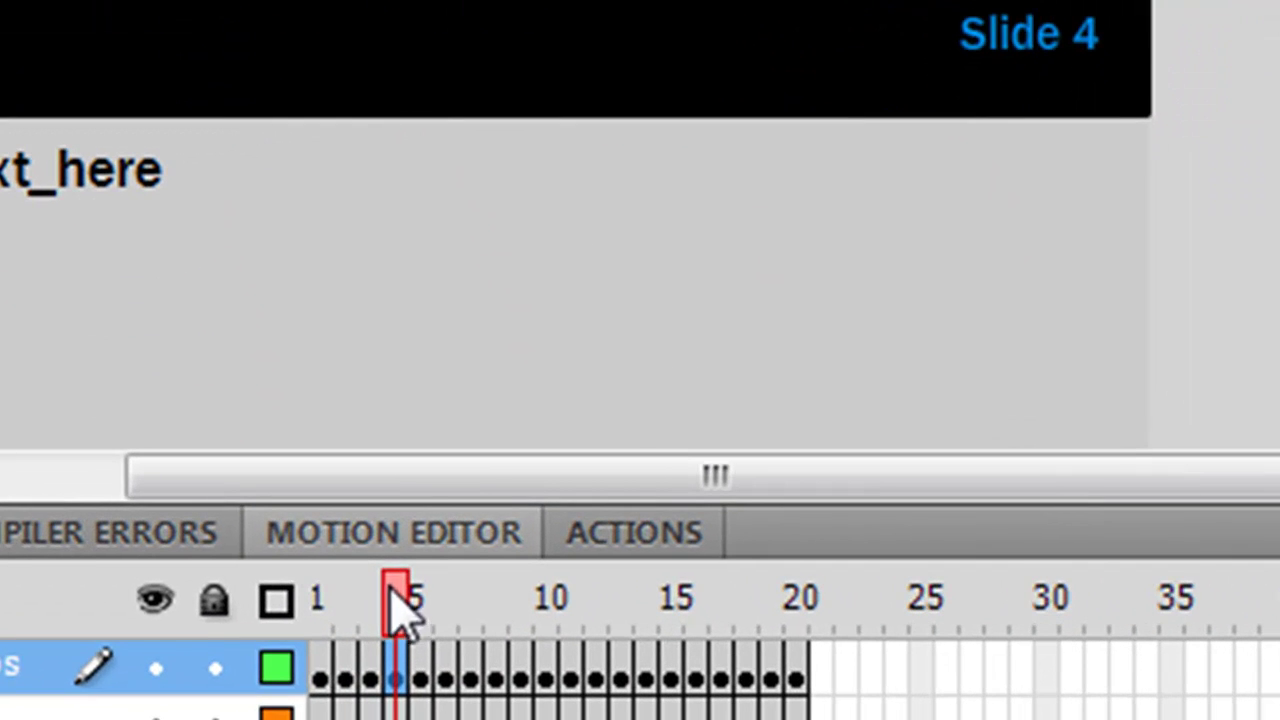
Step: Scrub the timeline back to Slide 1, then forward to frame 2 for Slide 2
drag(395, 594, 334, 606)
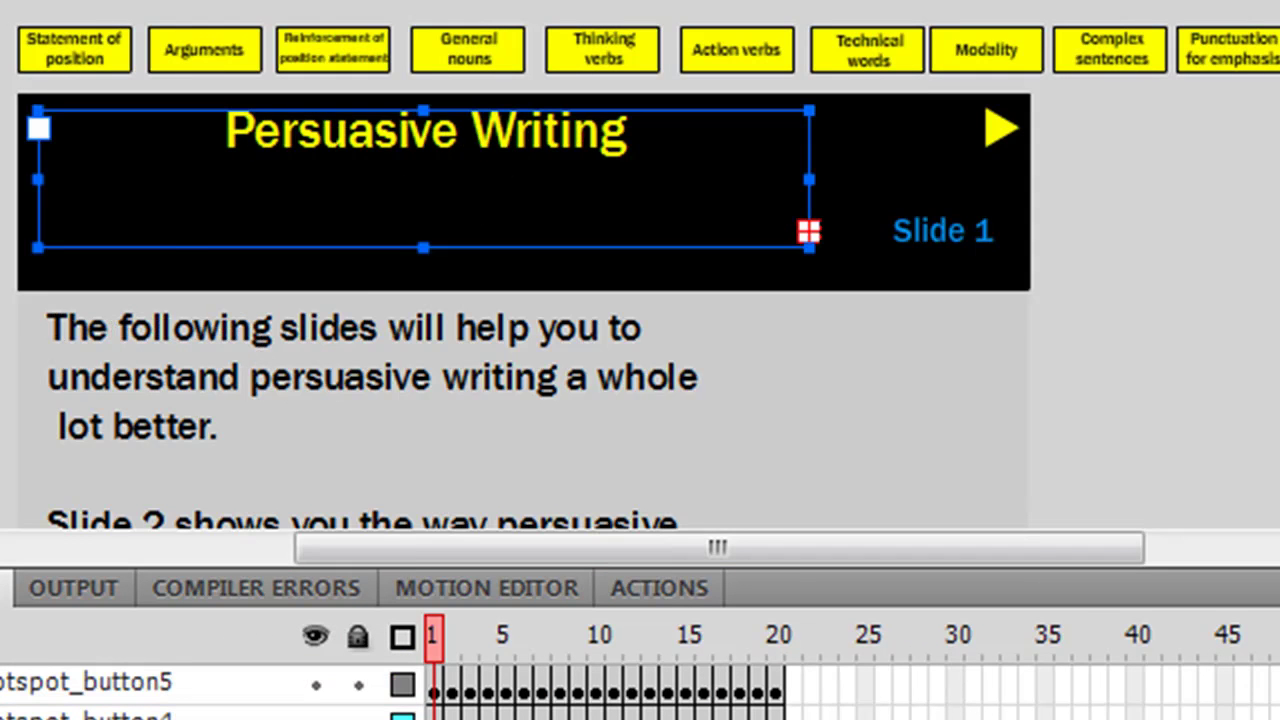
scroll(718, 440, down, 3)
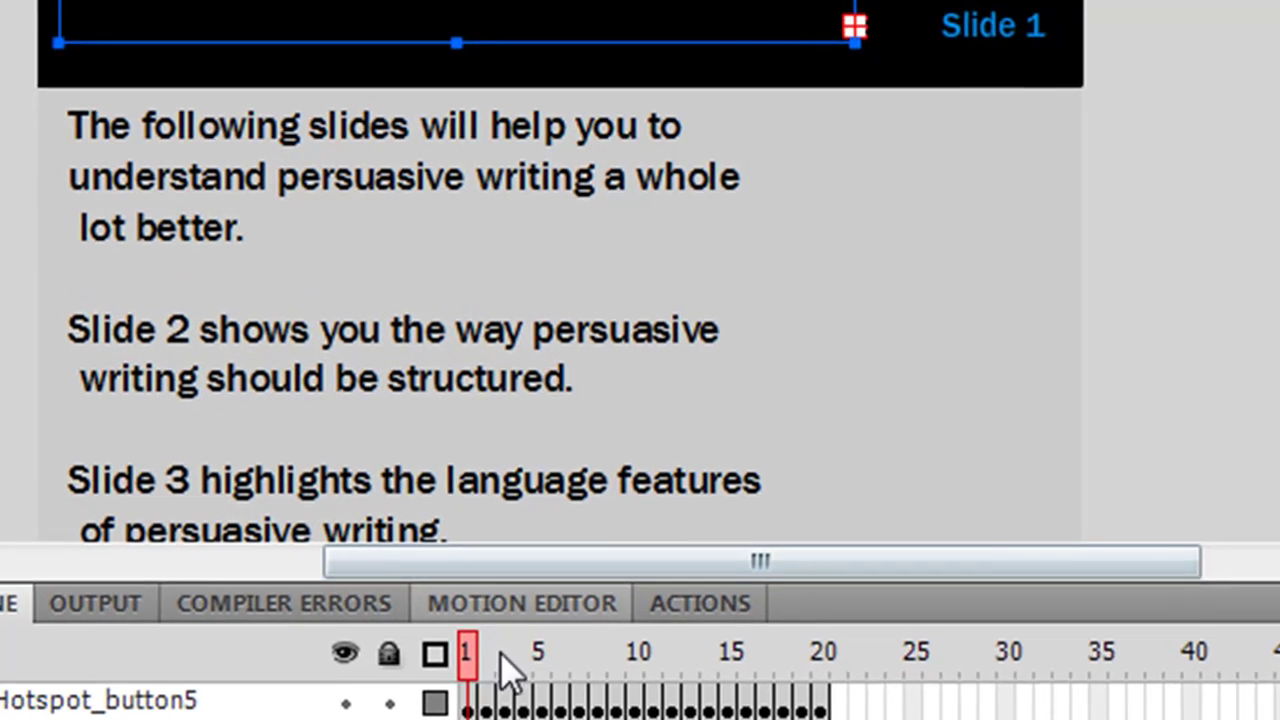
drag(474, 660, 487, 660)
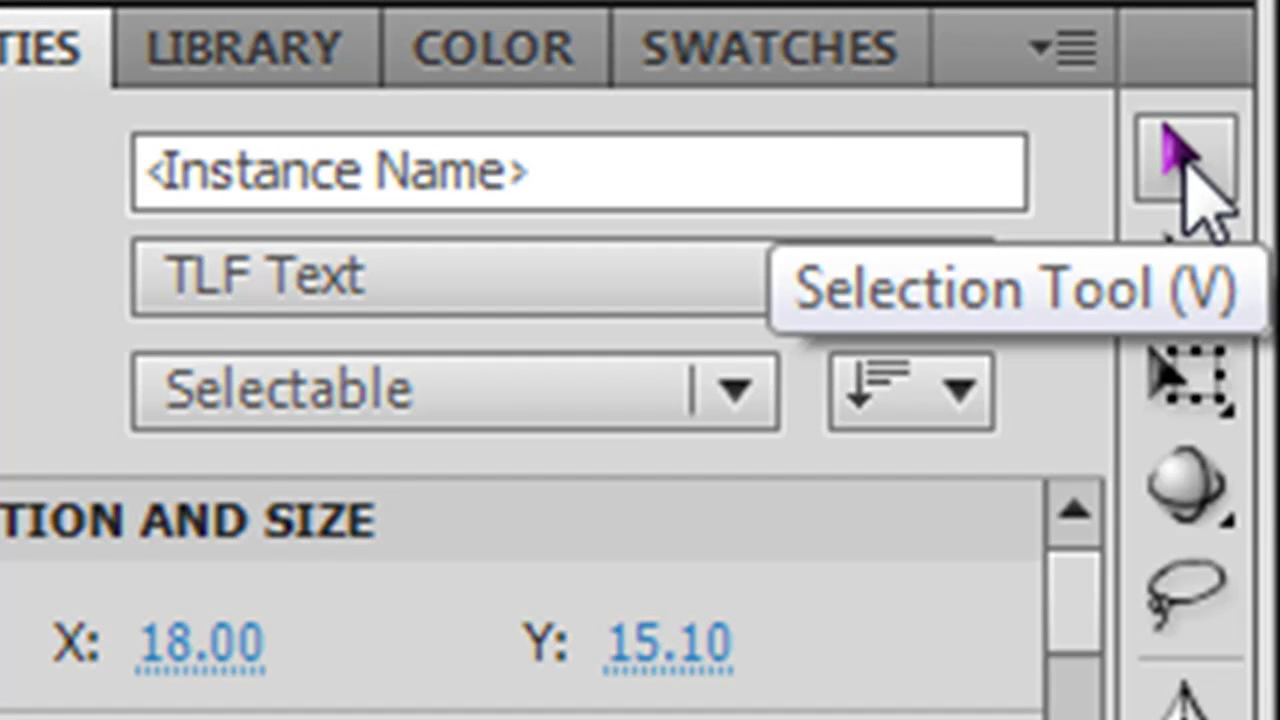
Step: Place a Statement of position button at Slide 2's right edge, beside the first paragraph
click(1185, 160)
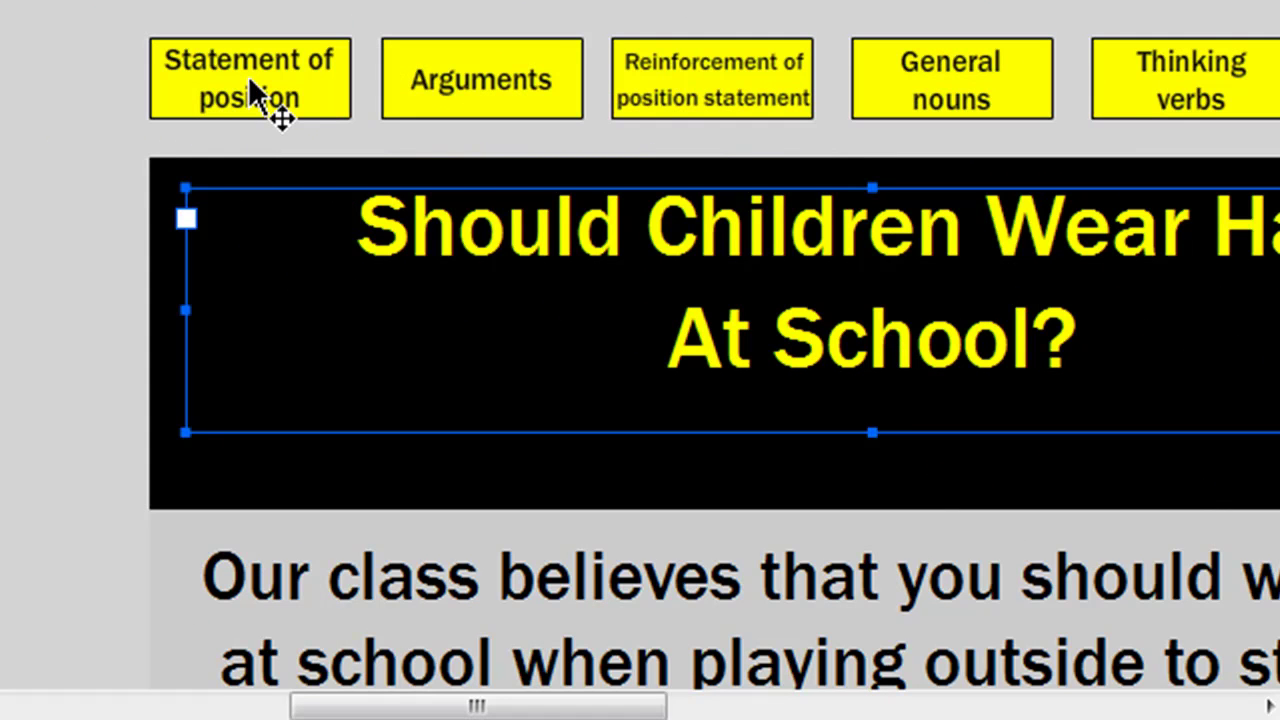
drag(251, 84, 1124, 605)
drag(560, 710, 677, 706)
drag(560, 603, 1206, 603)
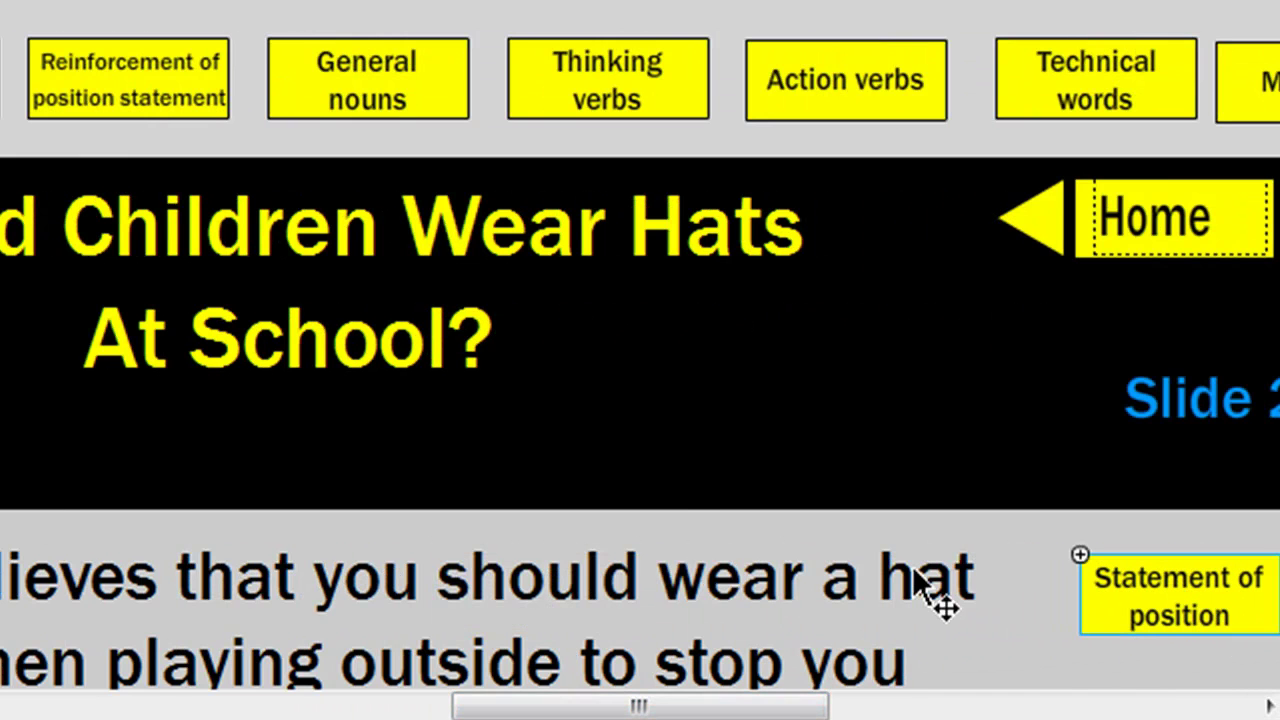
drag(750, 712, 637, 710)
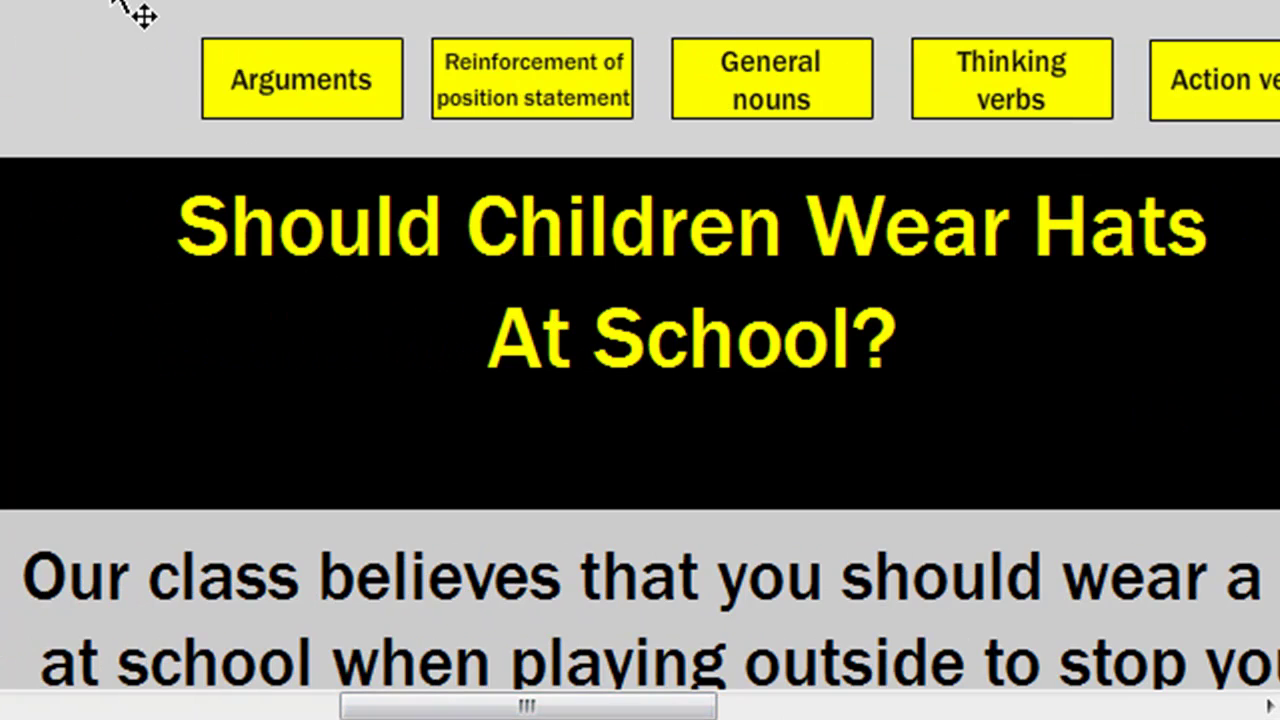
key(ctrl+minus)
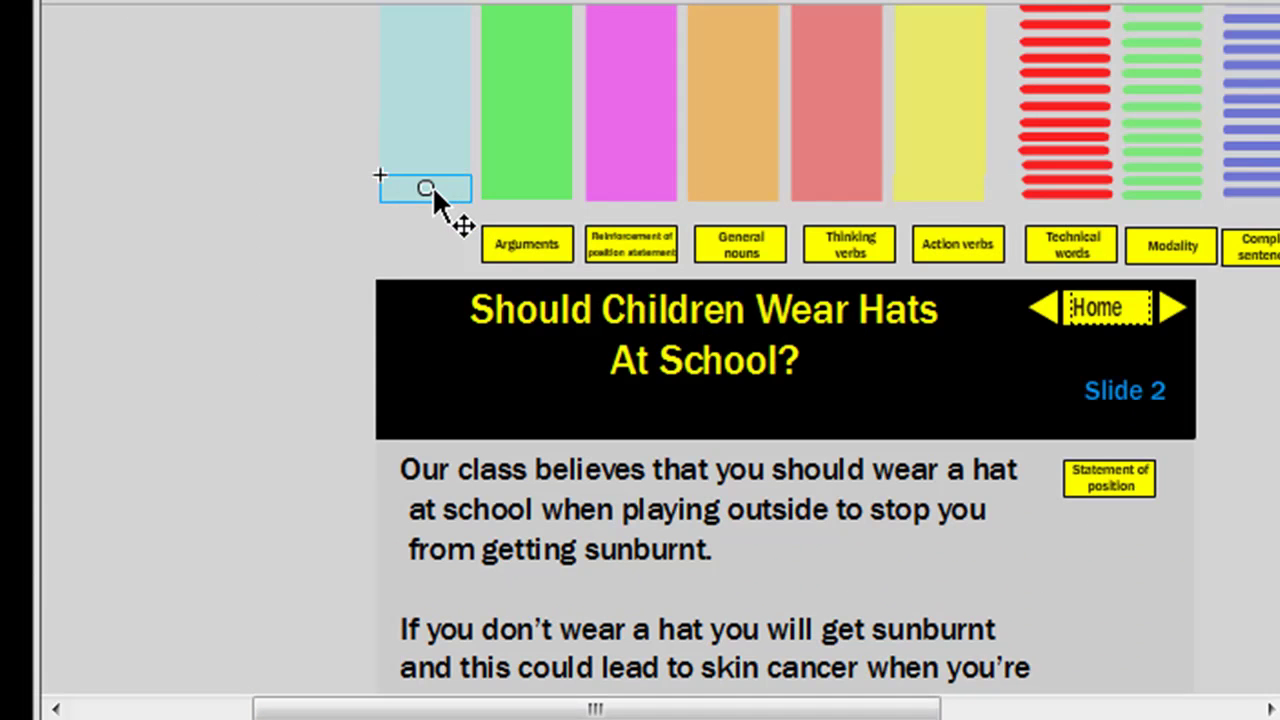
Step: Size the light-blue box to W 700, H 120 over paragraph one; add an Arguments button
drag(443, 182, 470, 456)
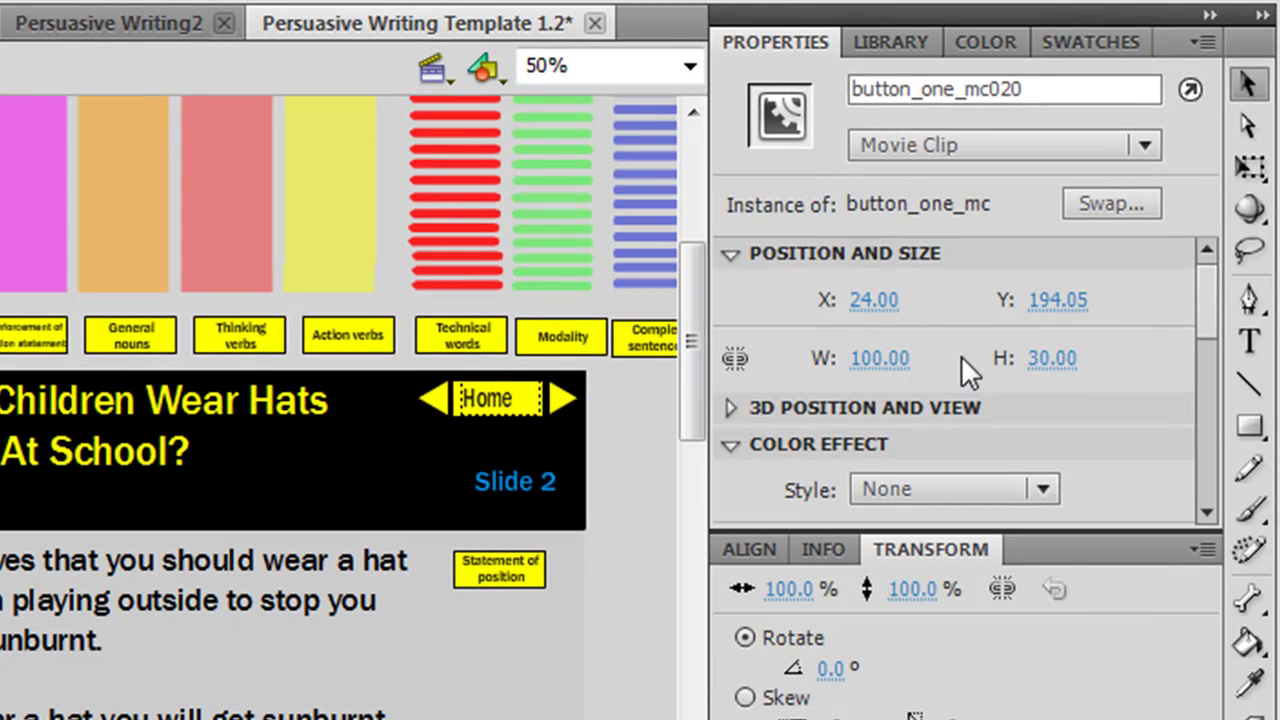
click(876, 365)
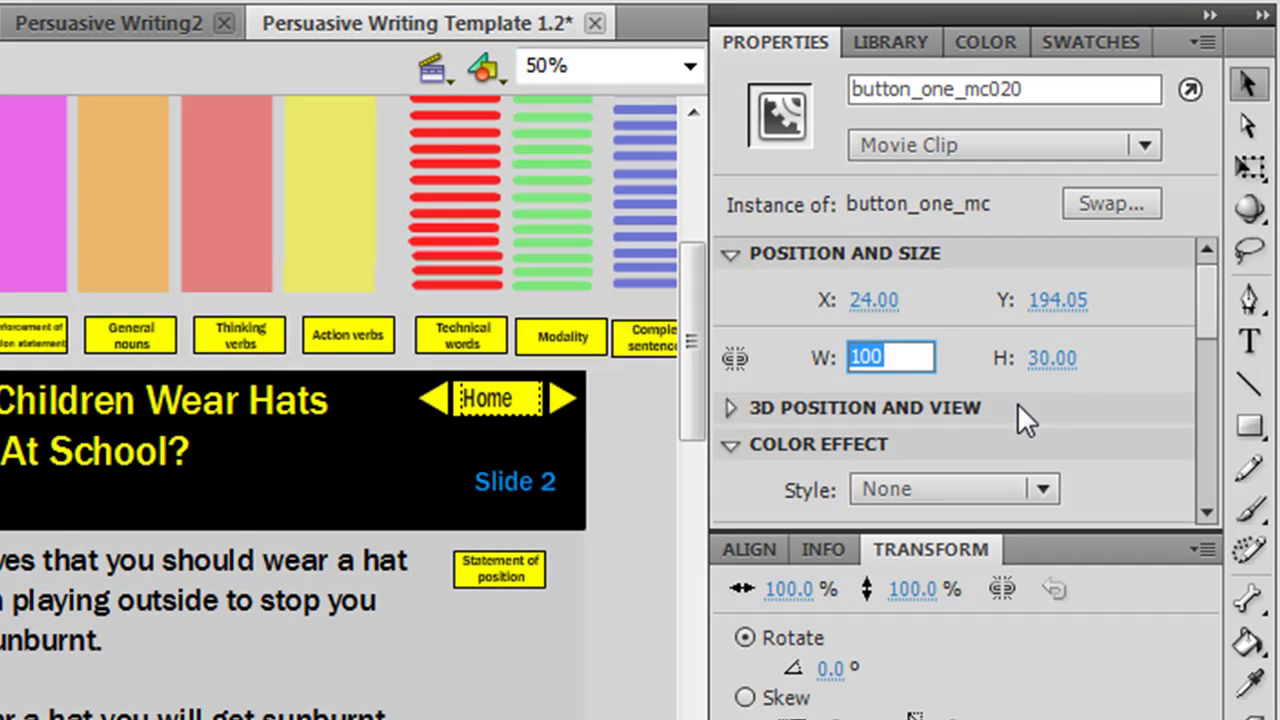
text(700)
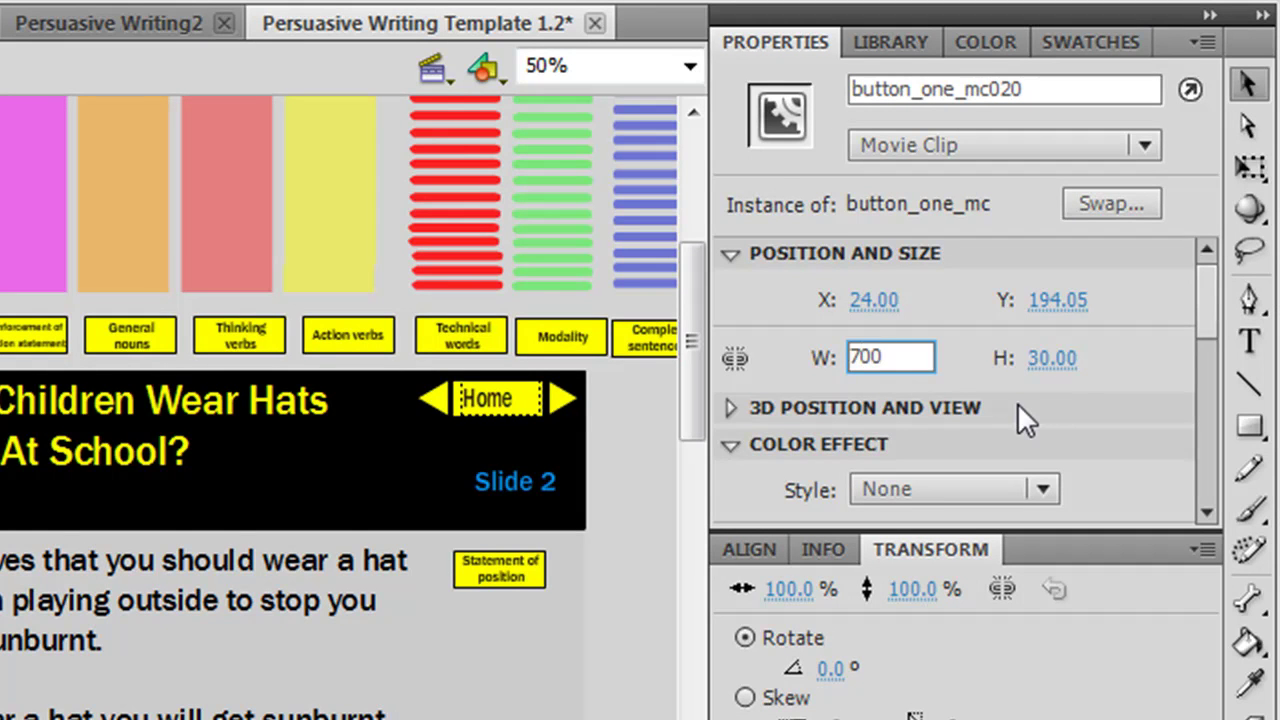
key(Tab)
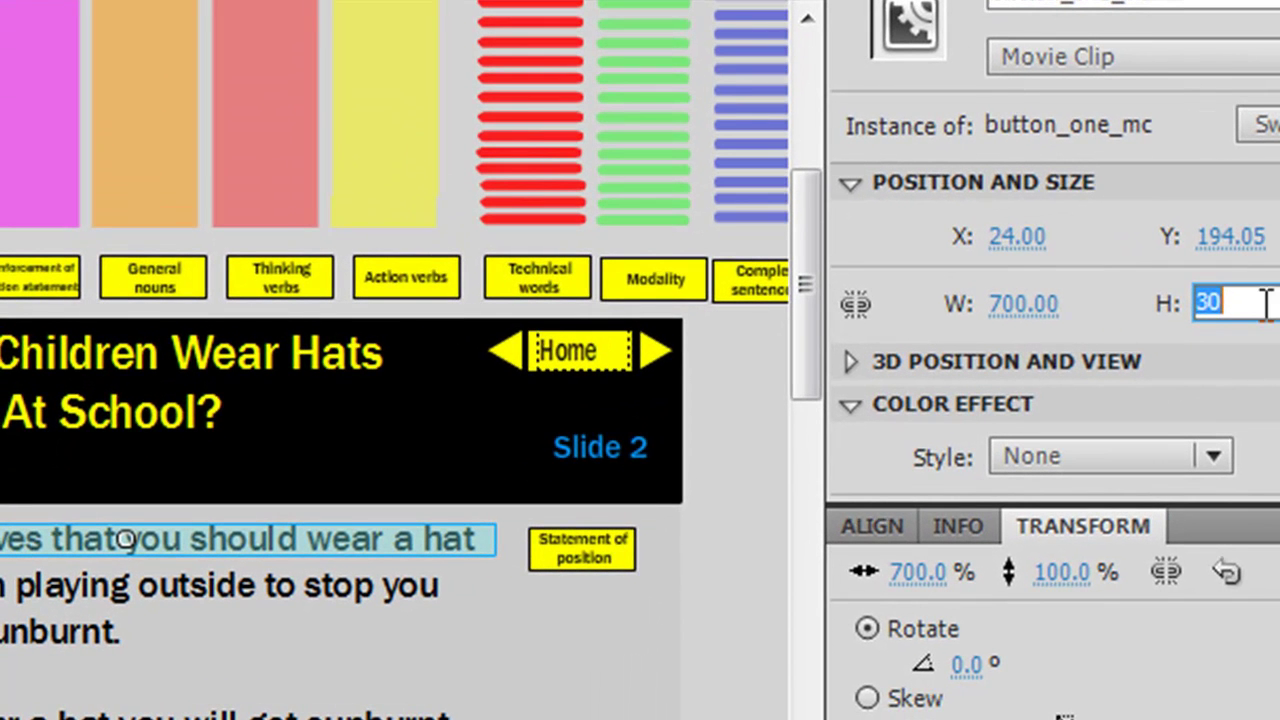
text(120)
key(Return)
click(750, 468)
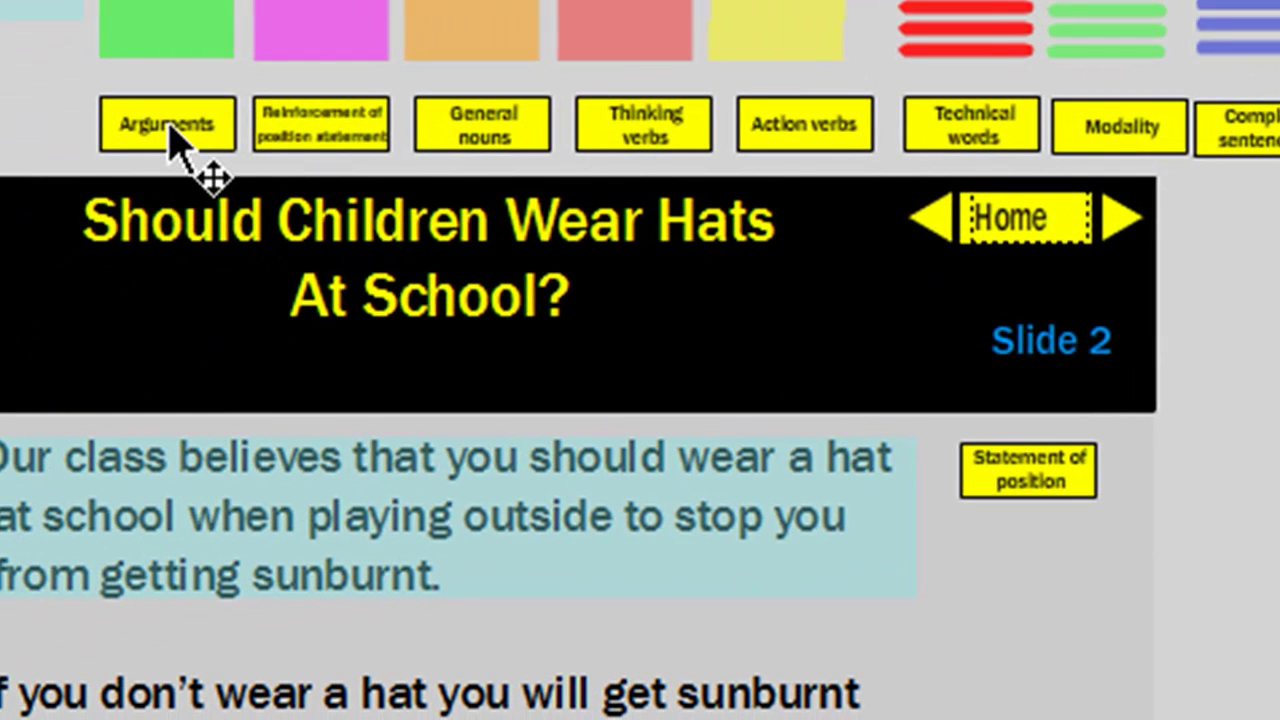
drag(170, 130, 1023, 549)
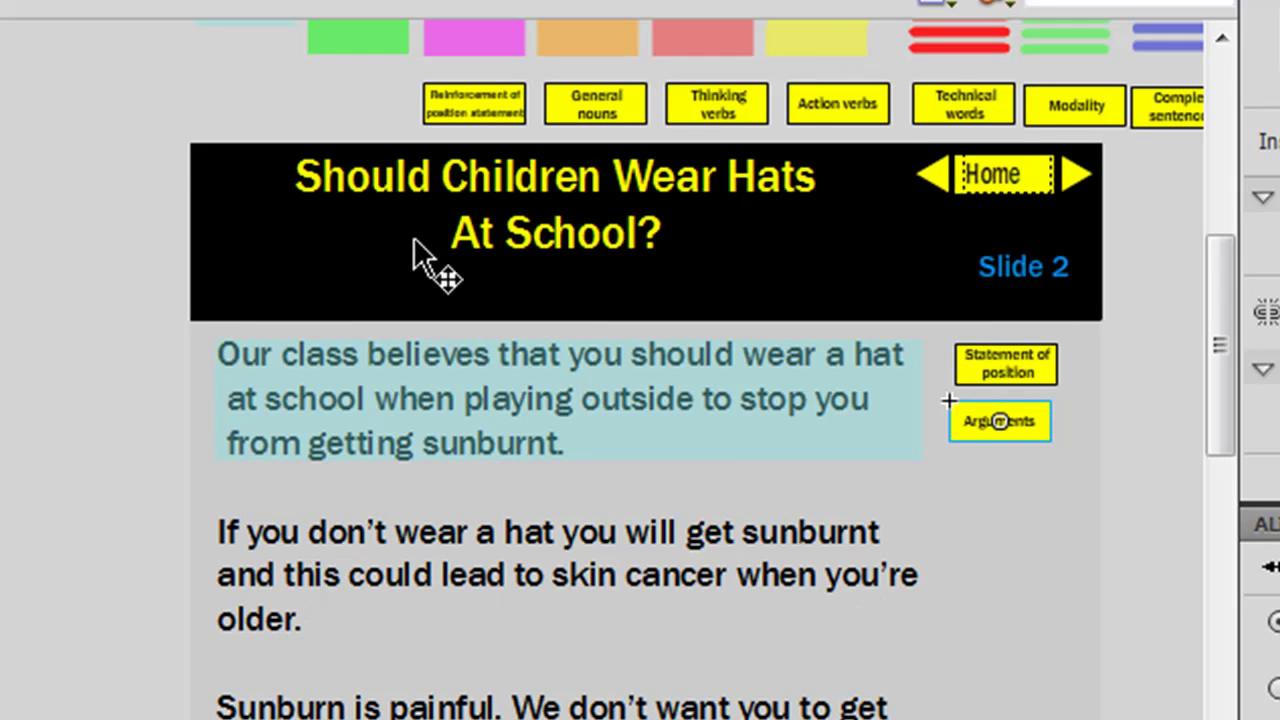
Step: Bring the green swatch onto Slide 2 and free-transform it to span both argument paragraphs
drag(357, 44, 264, 532)
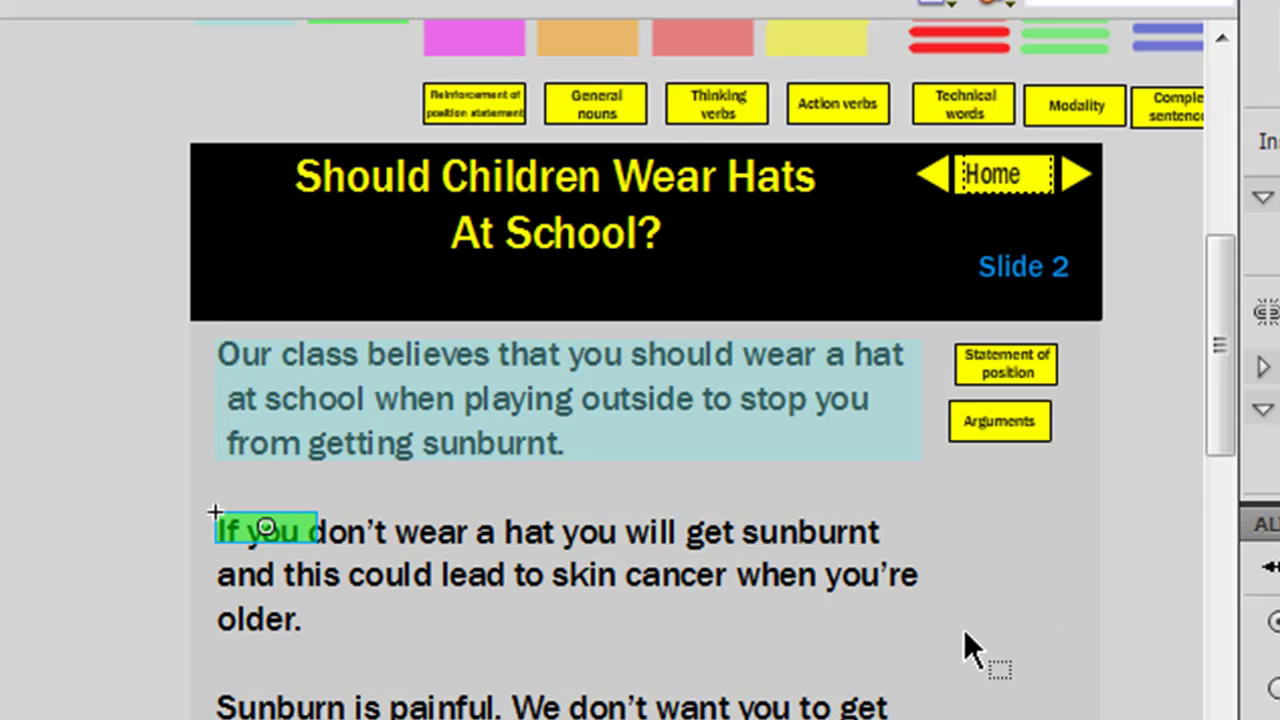
right_click(293, 521)
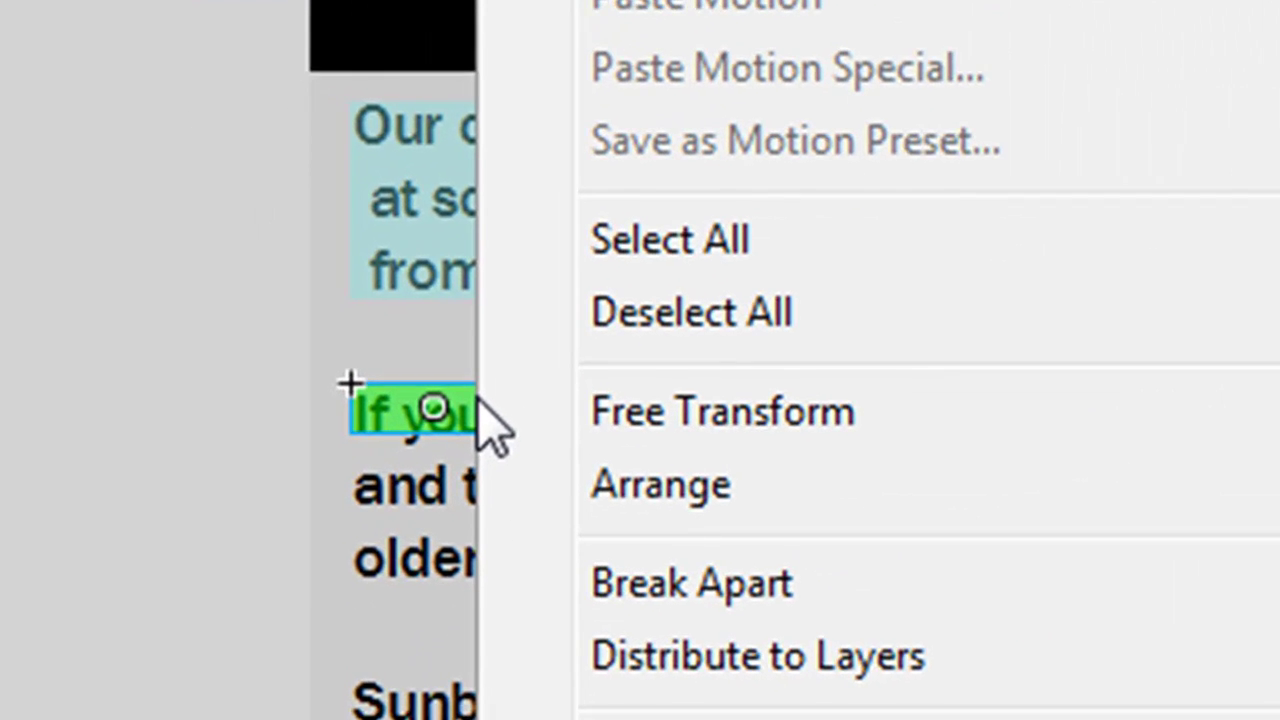
click(650, 415)
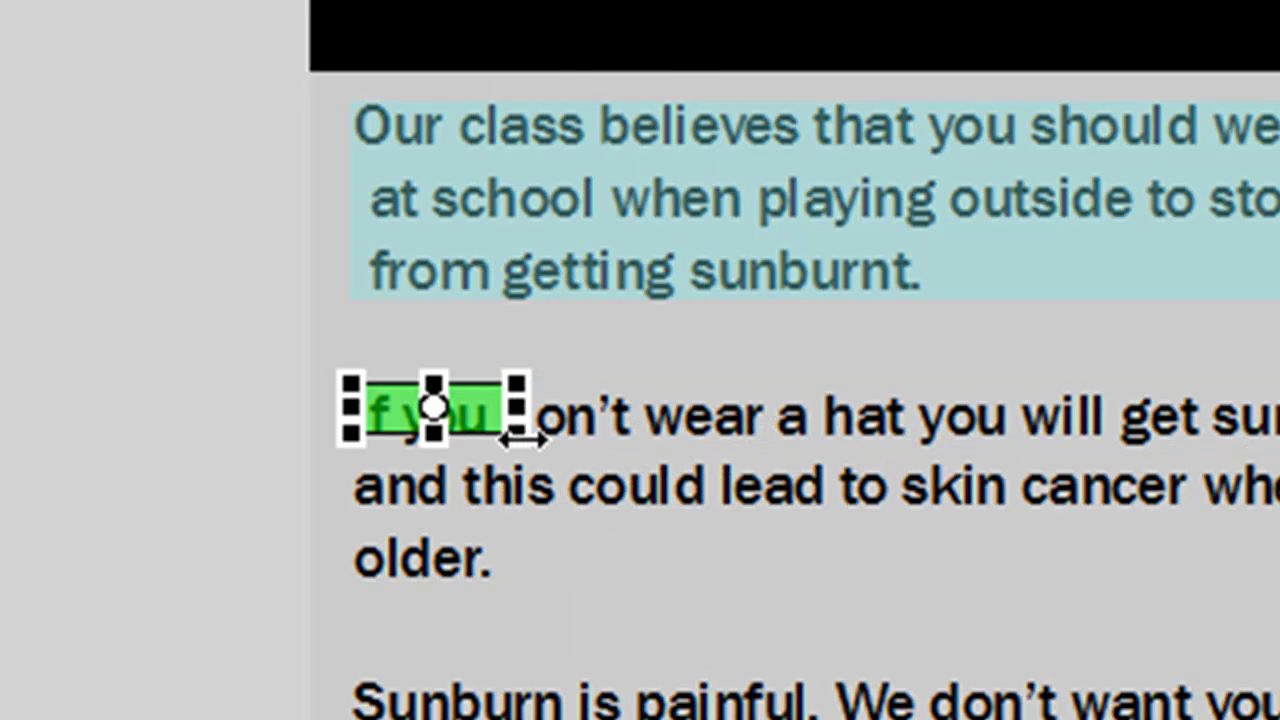
drag(518, 437, 860, 478)
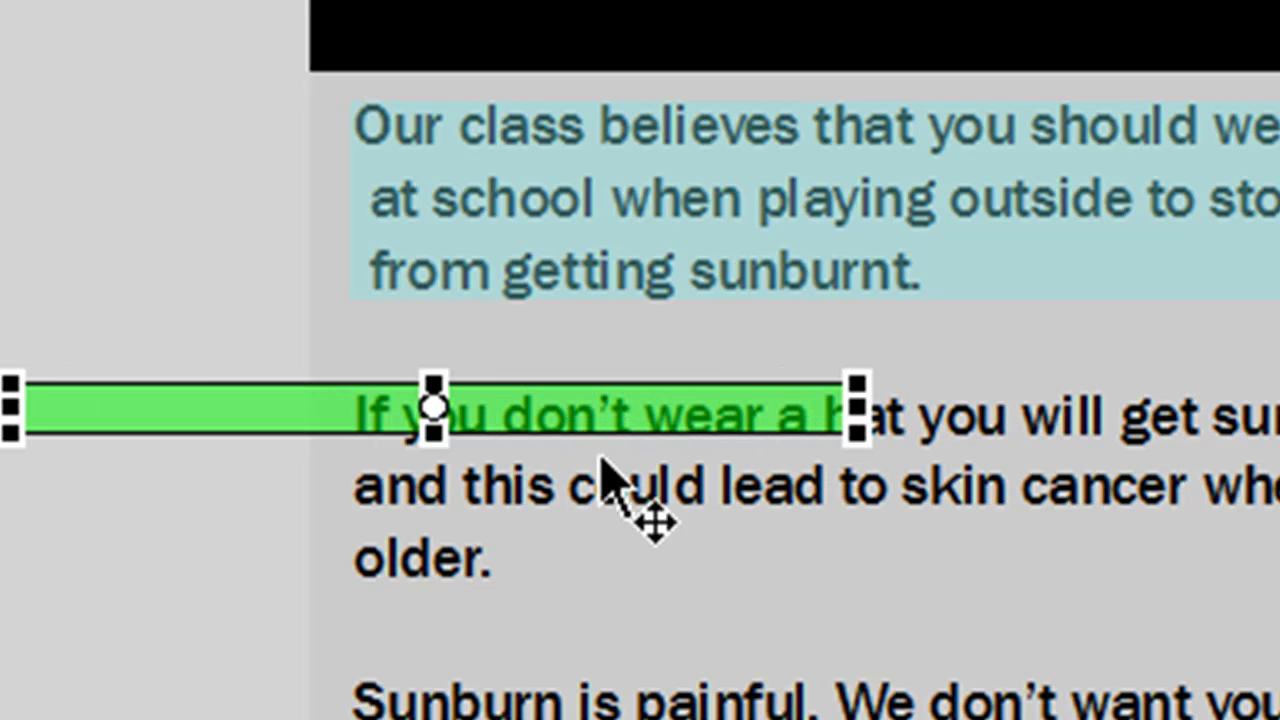
drag(432, 437, 431, 563)
drag(568, 446, 1057, 662)
drag(1190, 561, 1279, 588)
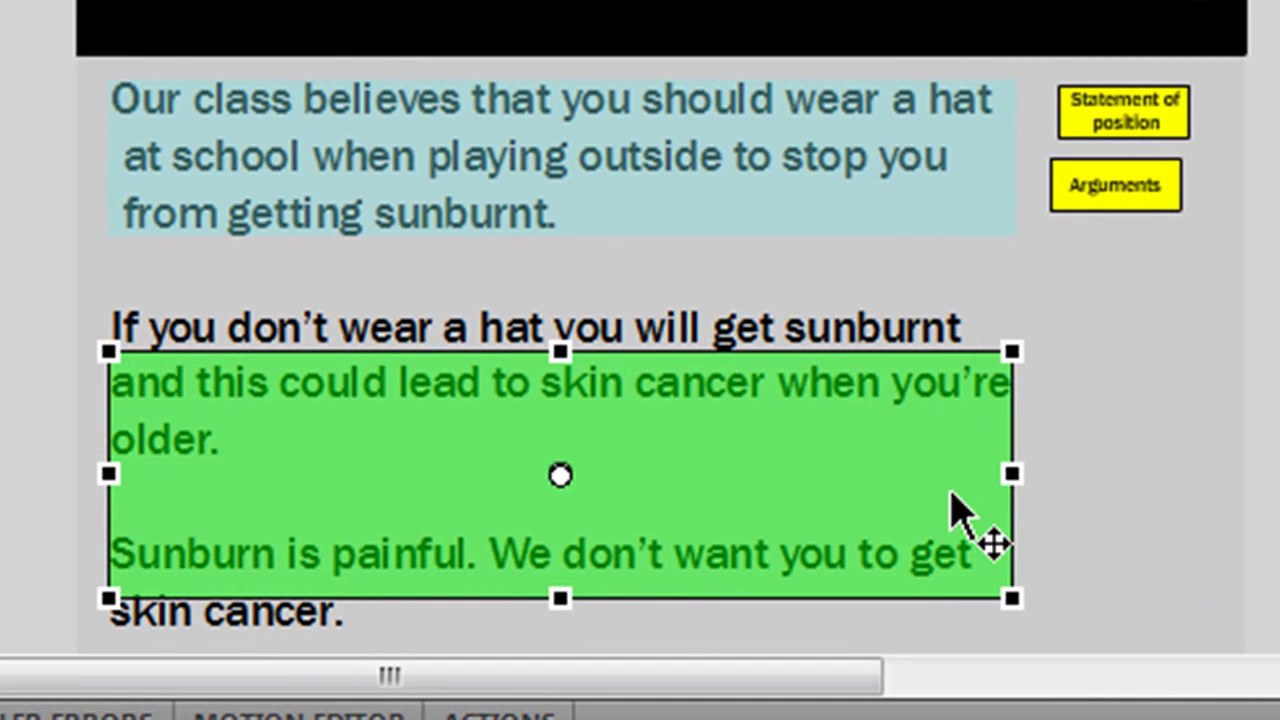
mouse_move(806, 523)
mouse_down()
mouse_move(806, 509)
mouse_move(806, 532)
mouse_up()
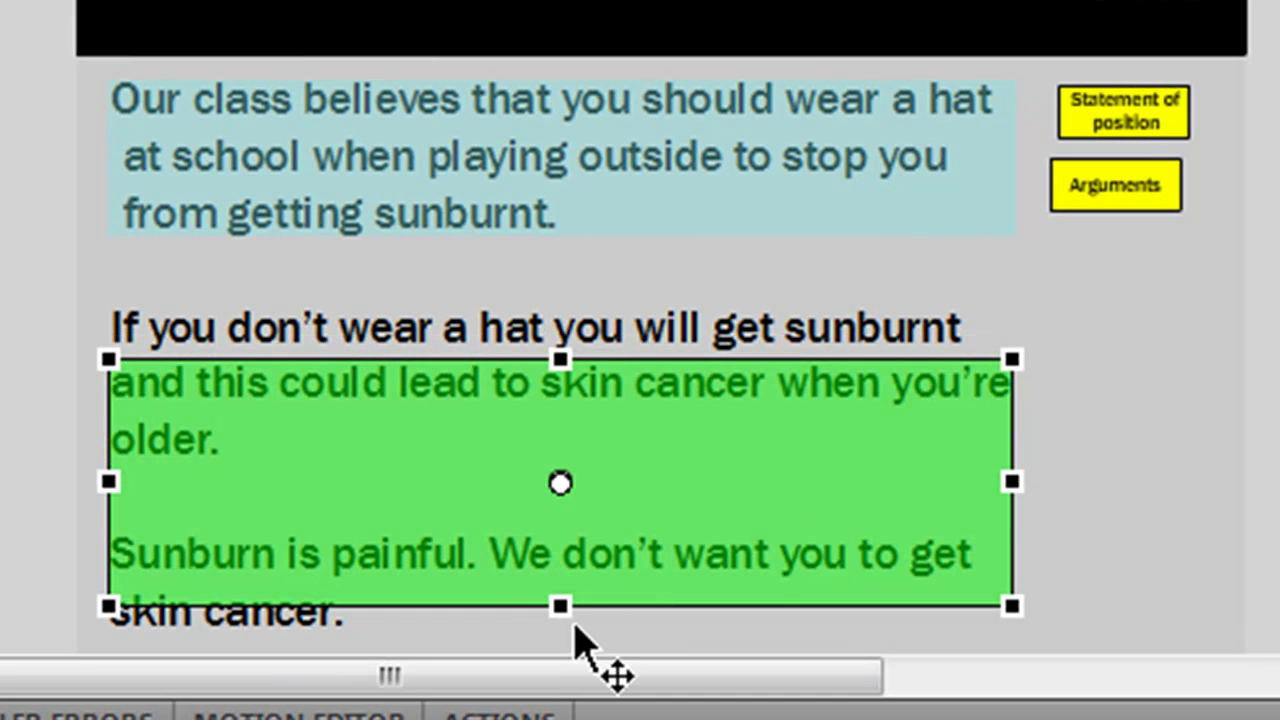
drag(561, 606, 565, 664)
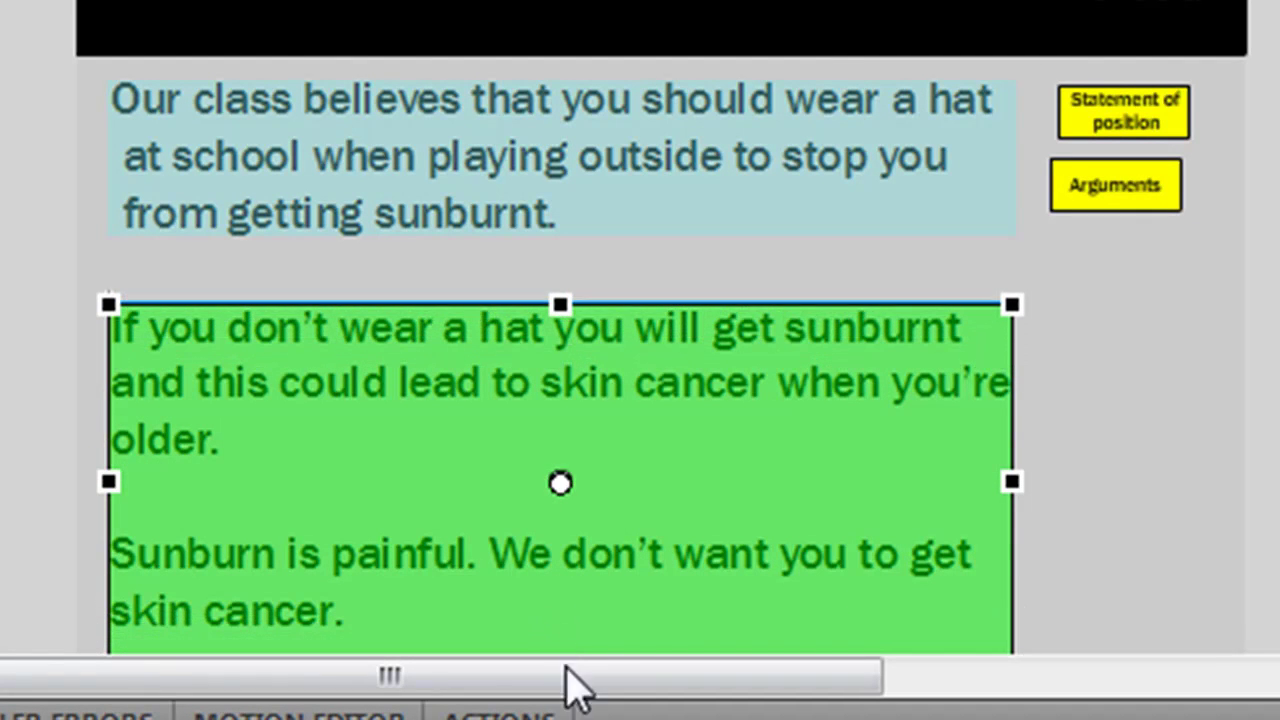
click(1120, 518)
scroll(1120, 518, down, 5)
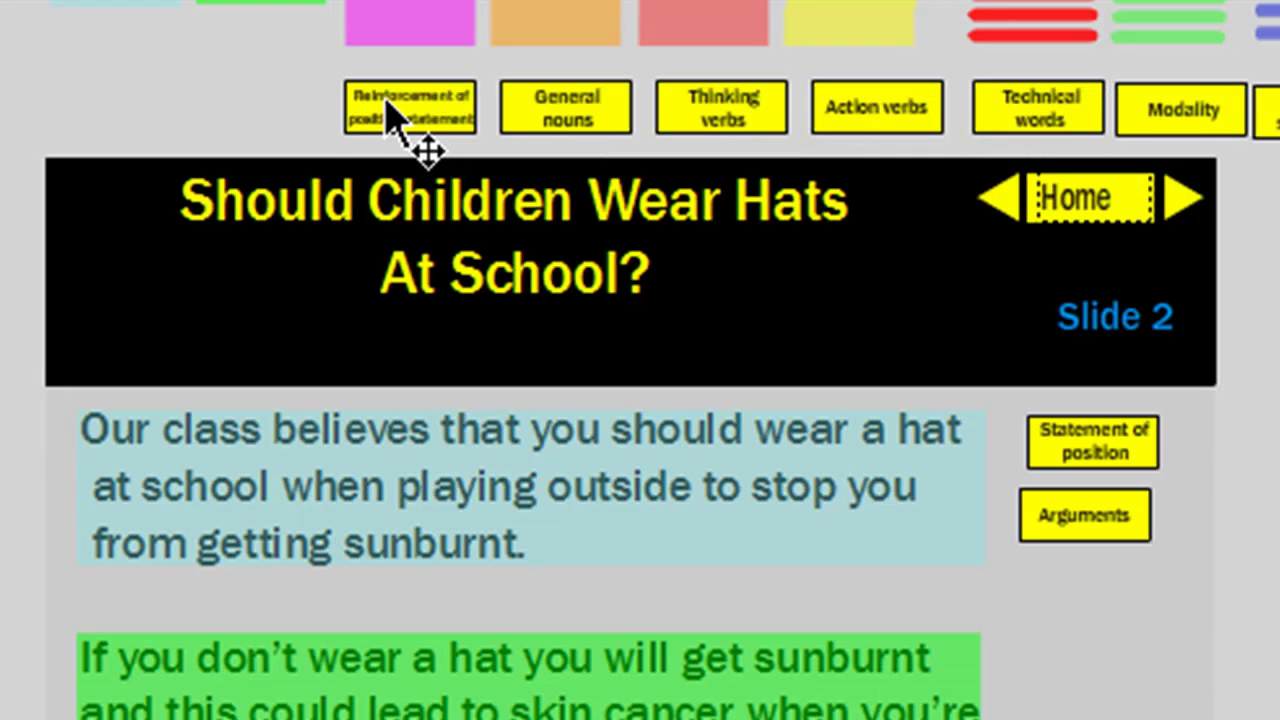
Step: Add the Reinforcement of position statement button under Arguments and stretch a magenta bar over the last two lines
drag(390, 110, 1097, 592)
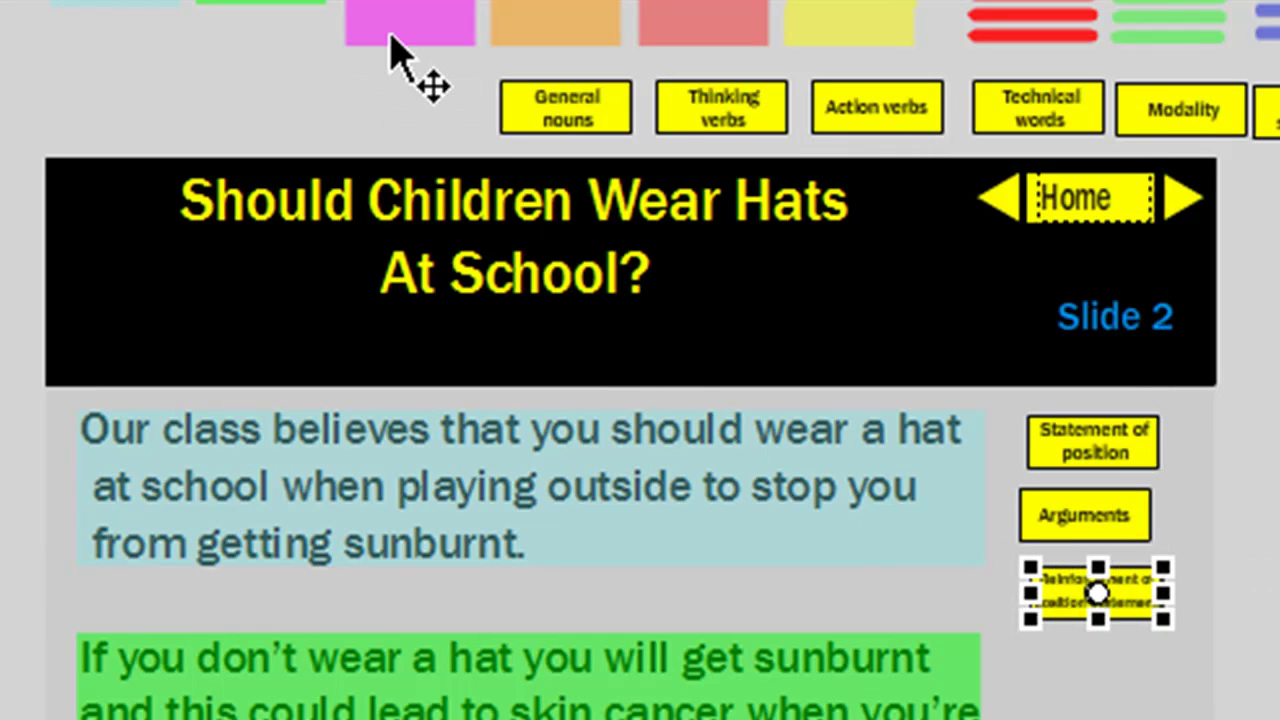
drag(390, 40, 1085, 719)
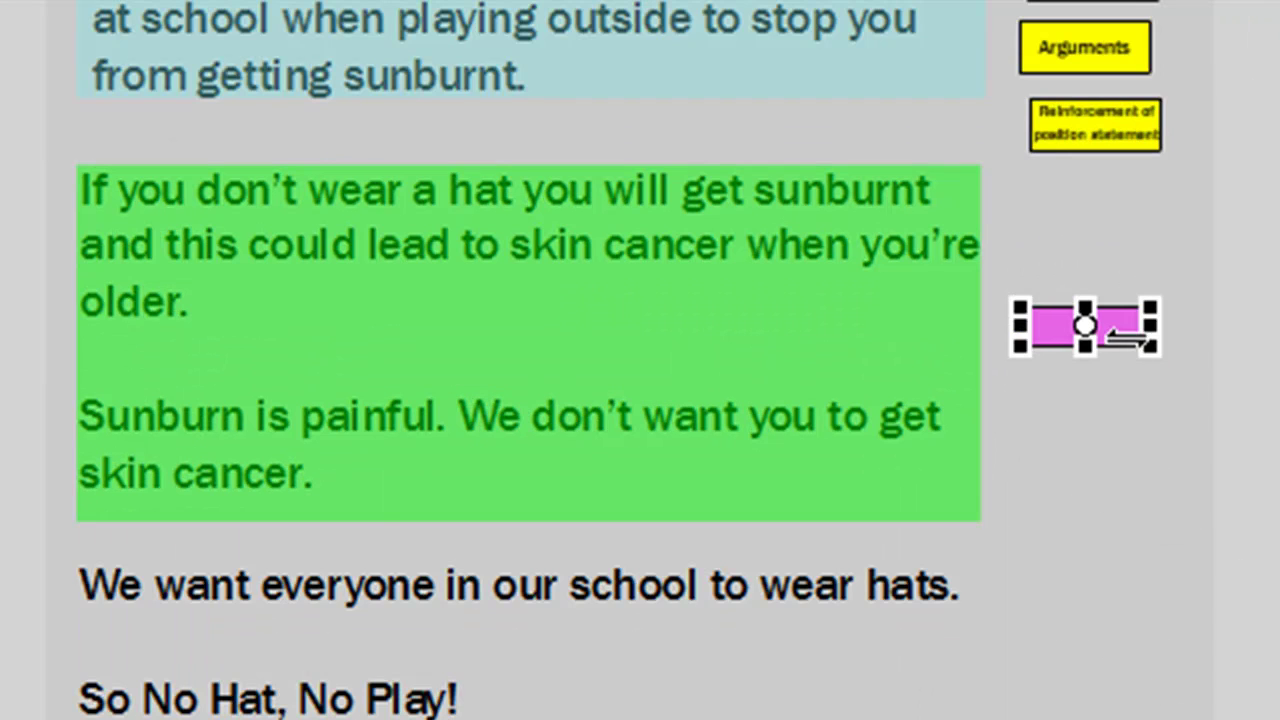
drag(1095, 325, 945, 665)
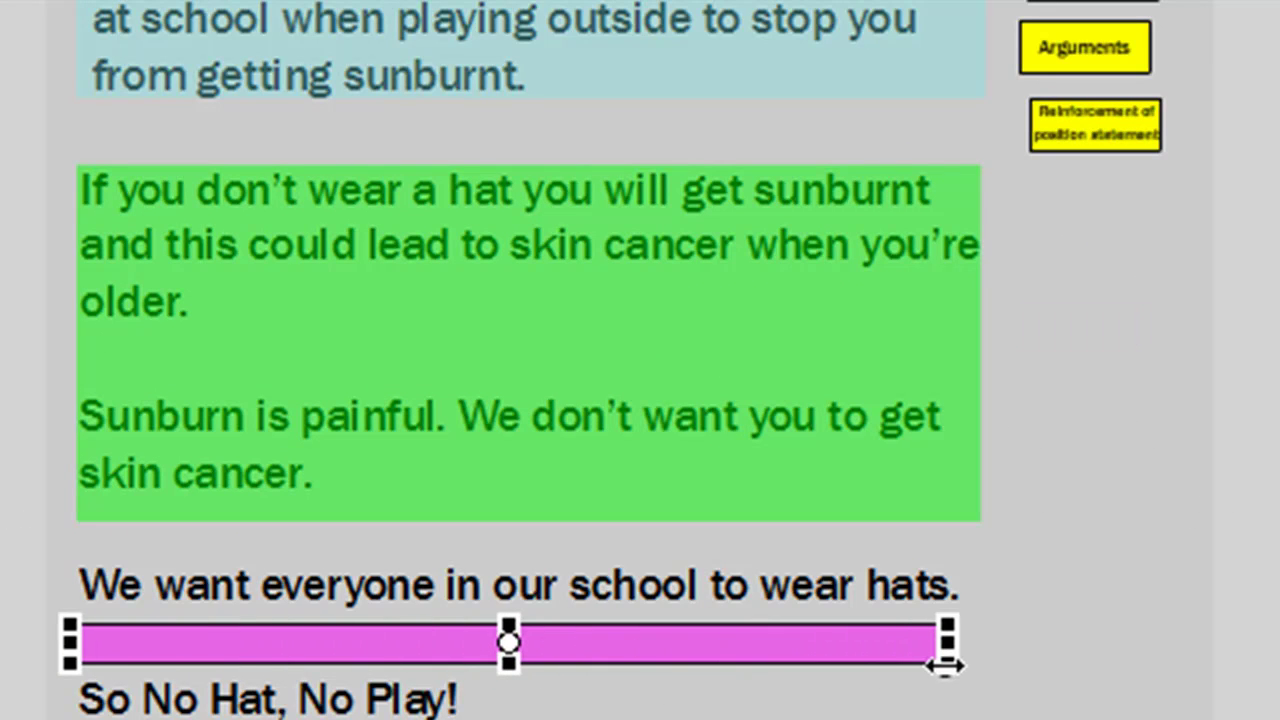
drag(508, 661, 494, 717)
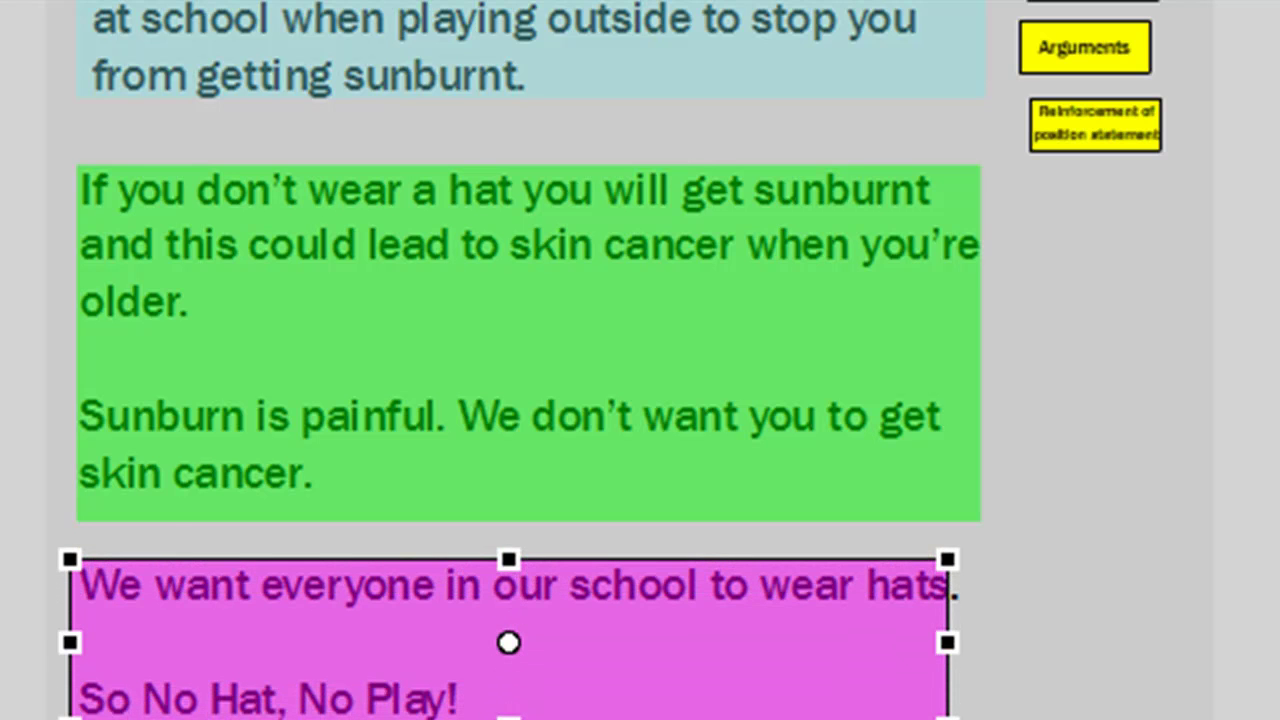
key(Tab)
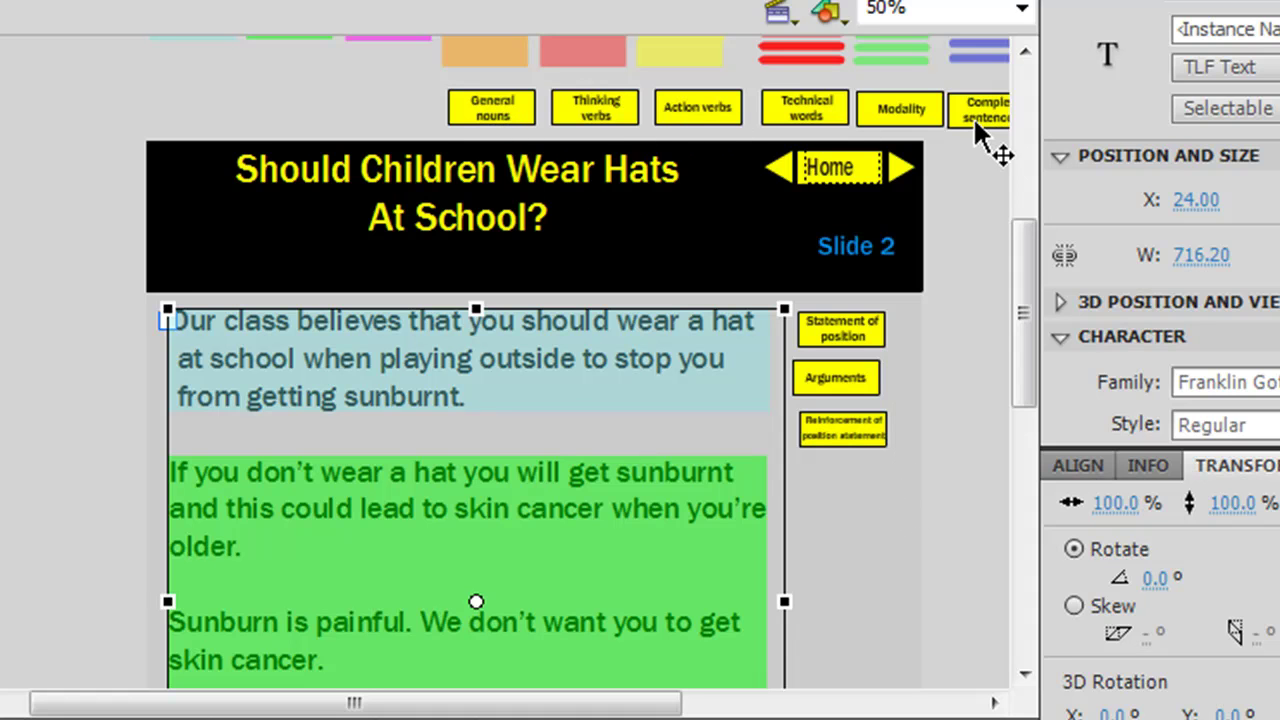
Step: Check the later slides on the timeline, then move Slide 2's forward arrow off the stage
drag(1022, 312, 1025, 275)
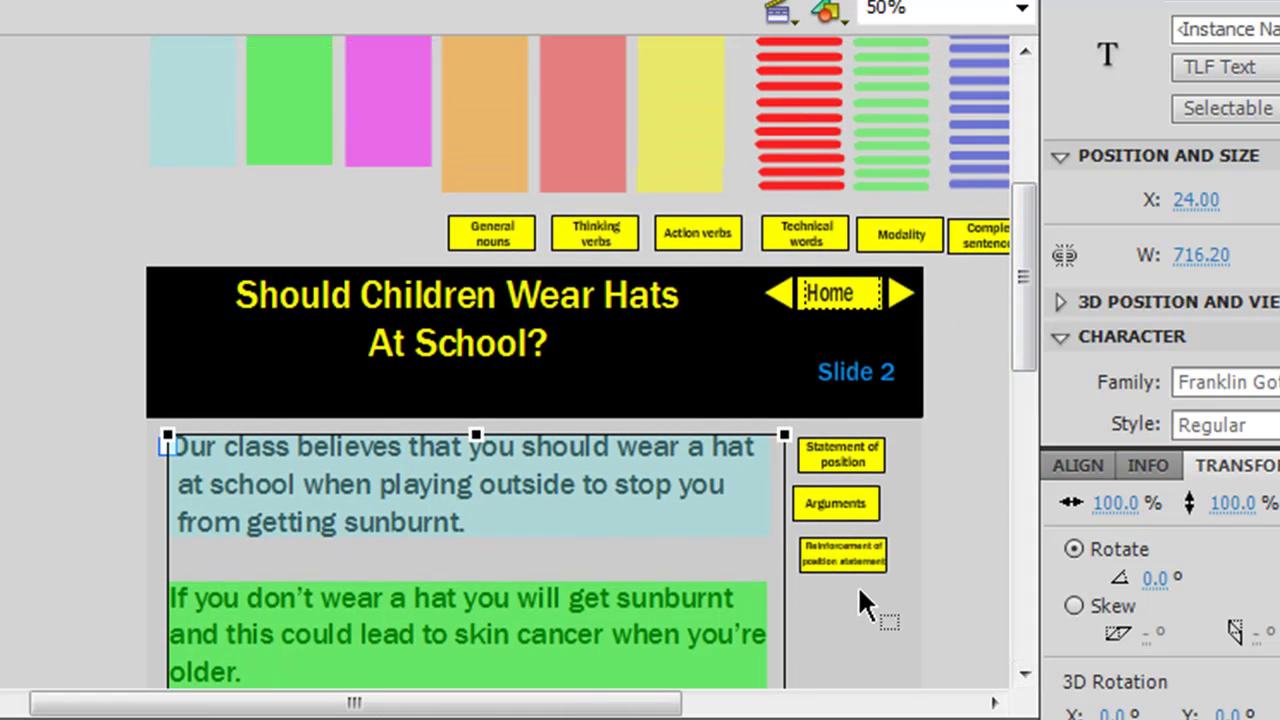
click(868, 612)
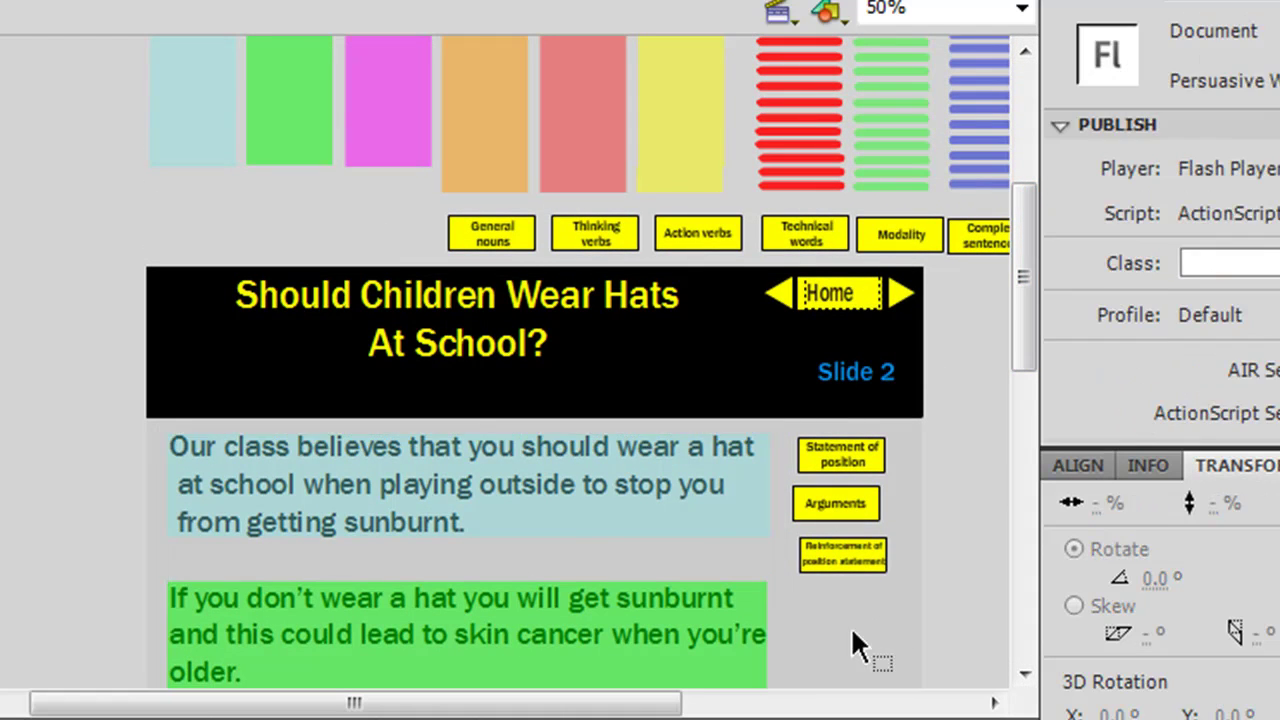
drag(618, 708, 671, 716)
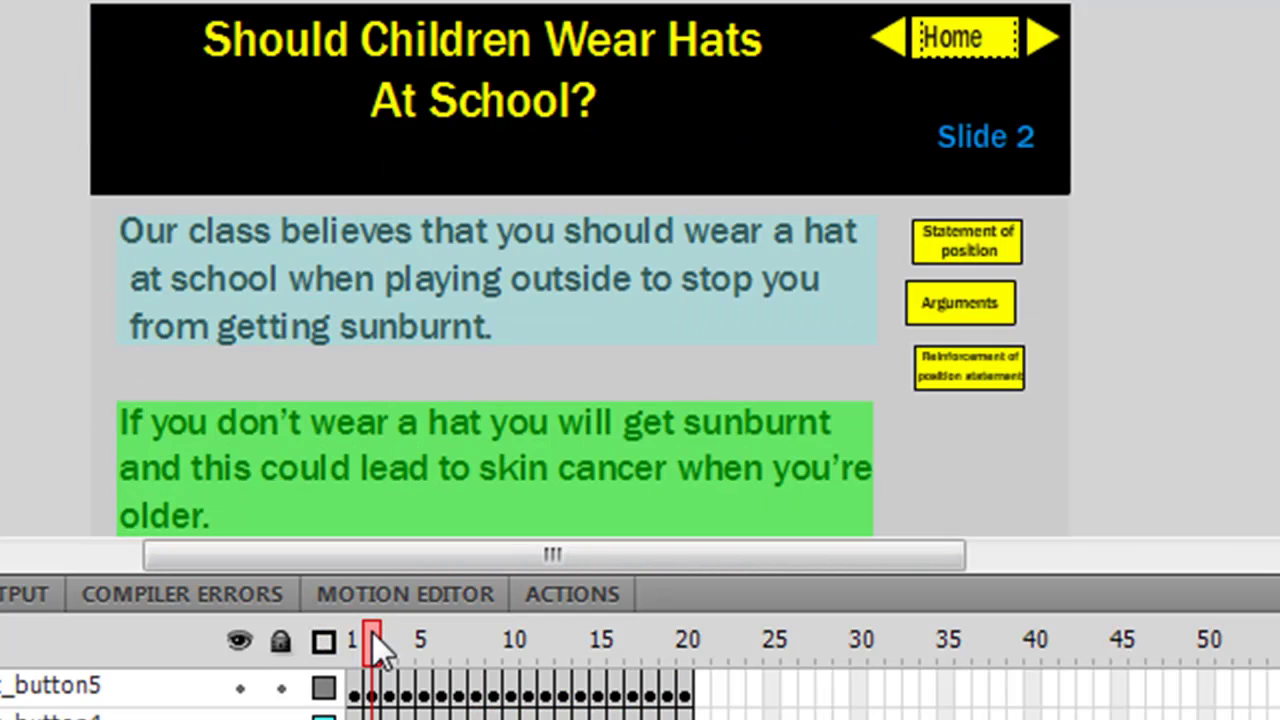
drag(372, 632, 377, 664)
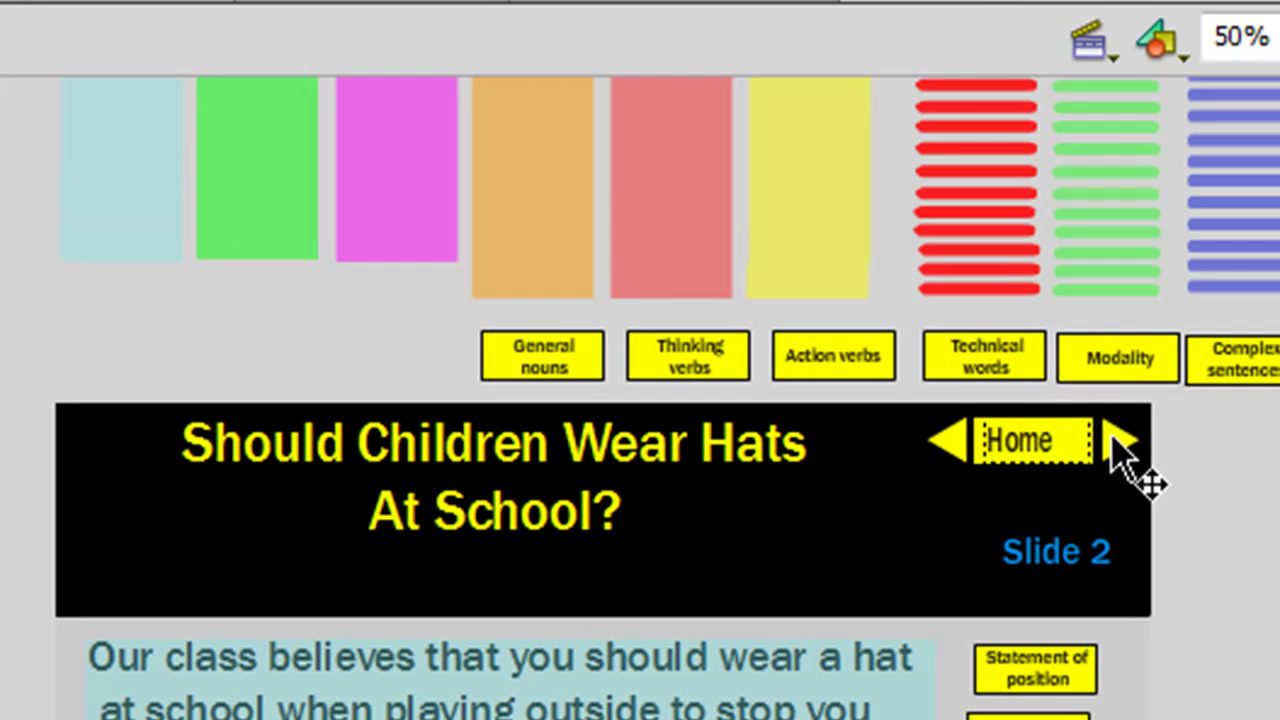
drag(1020, 335, 358, 328)
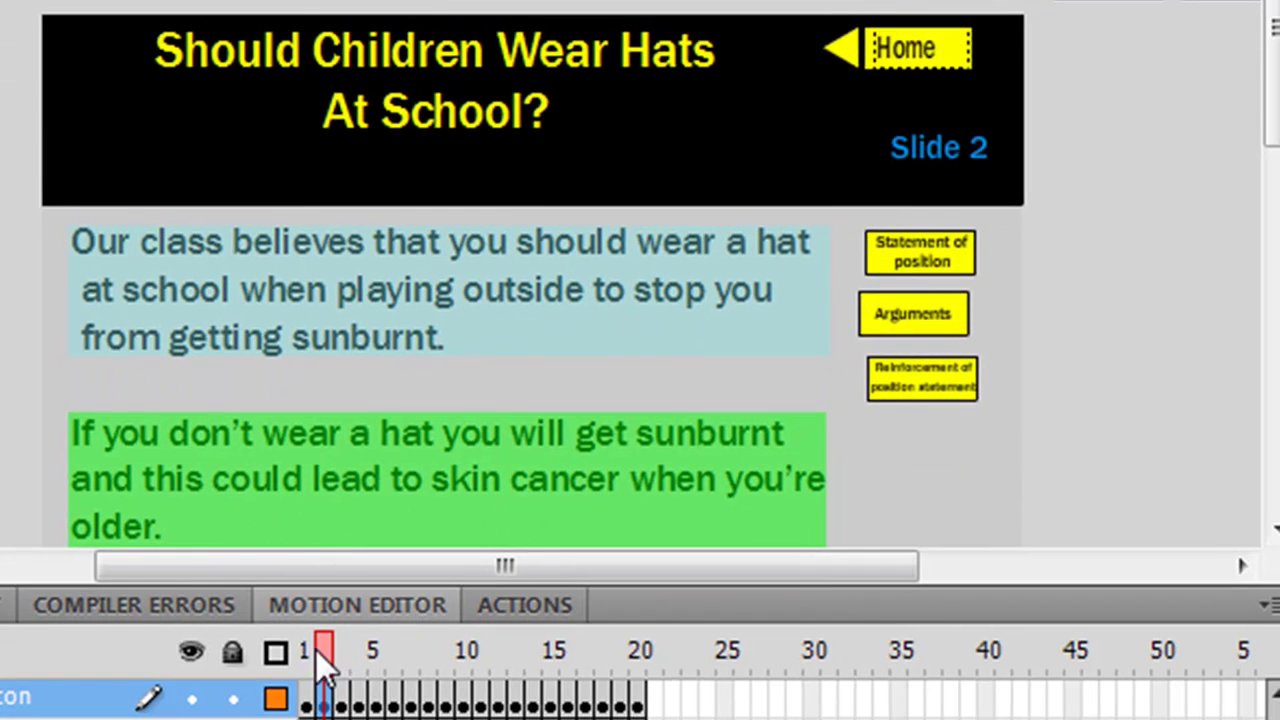
click(311, 651)
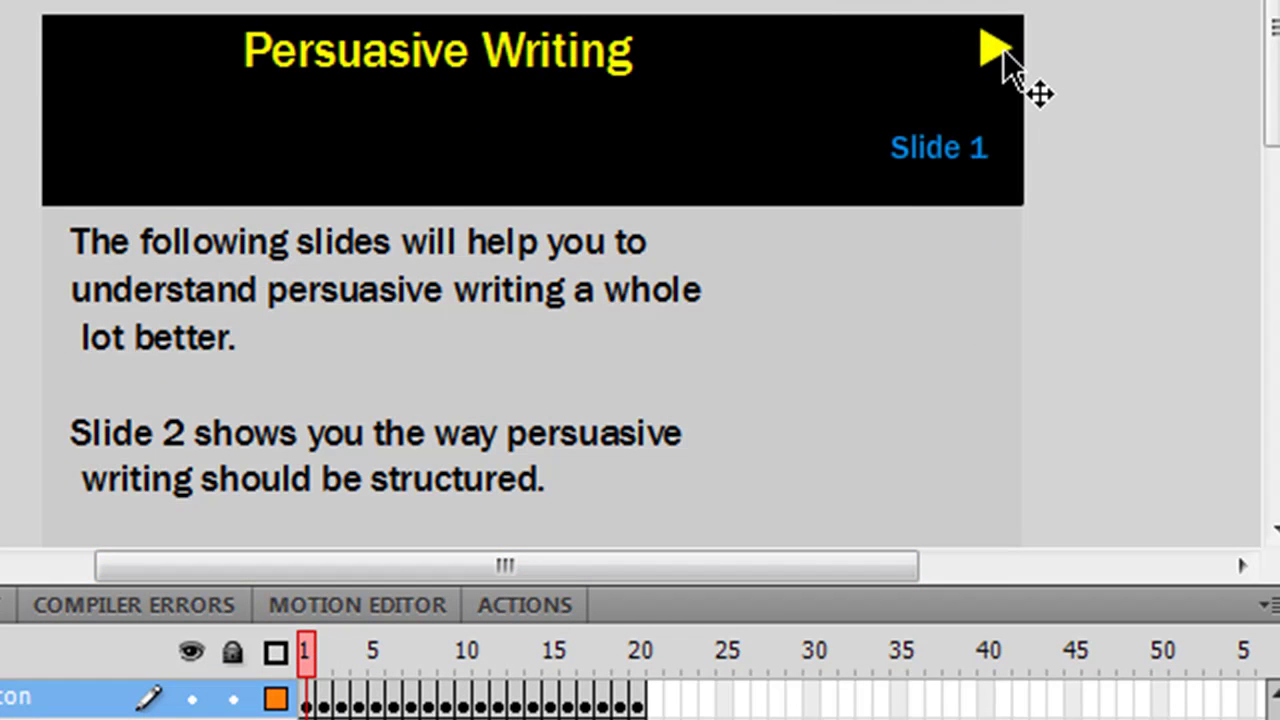
click(322, 648)
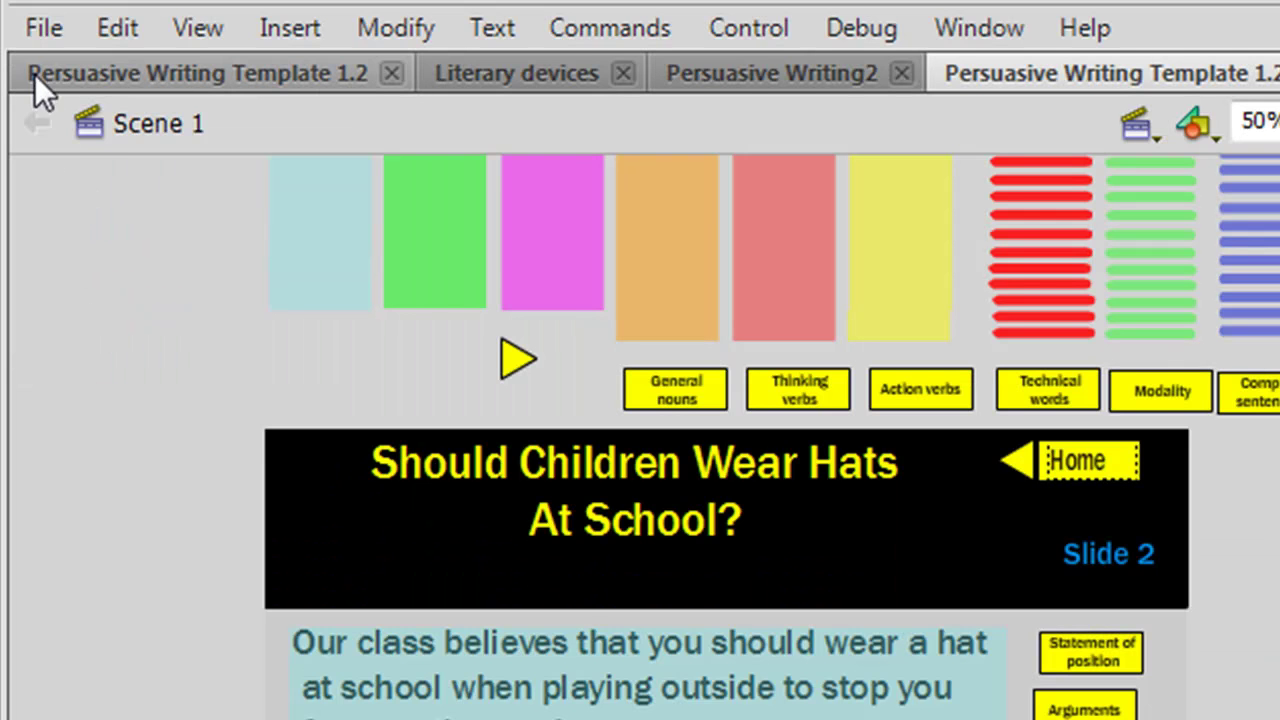
Step: Publish the movie from the File menu to SWF and HTML
click(40, 30)
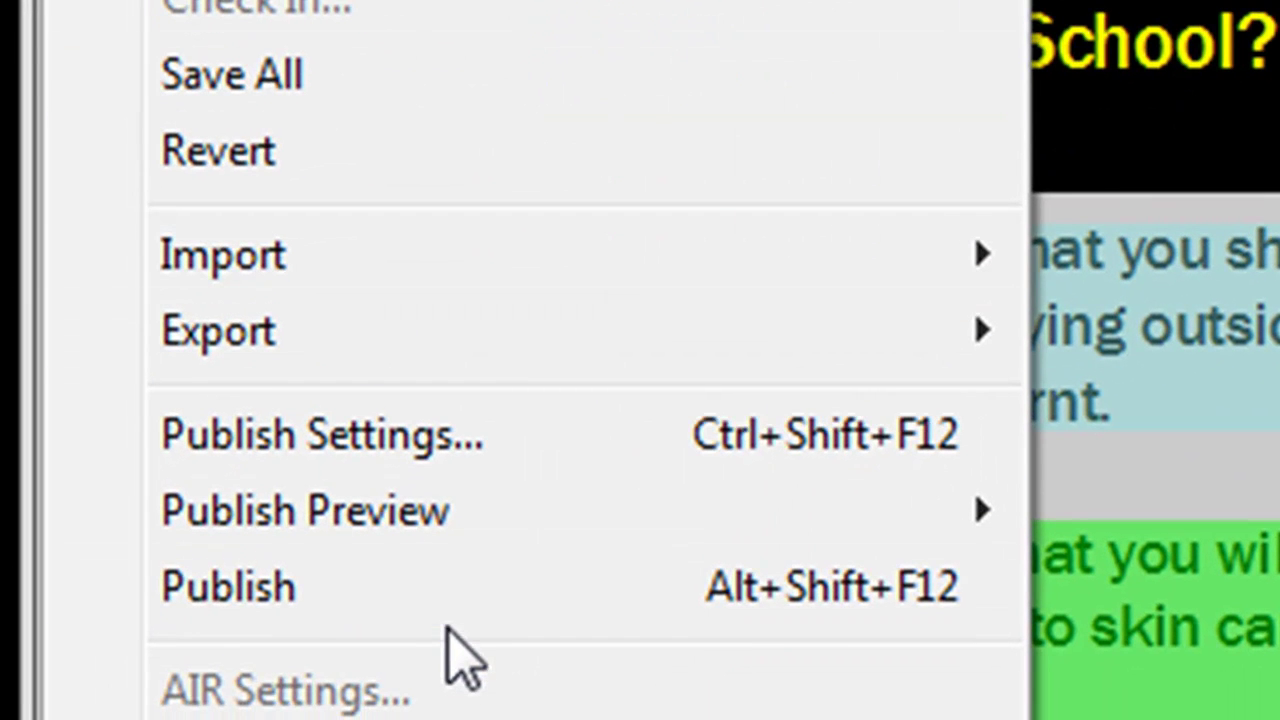
click(407, 602)
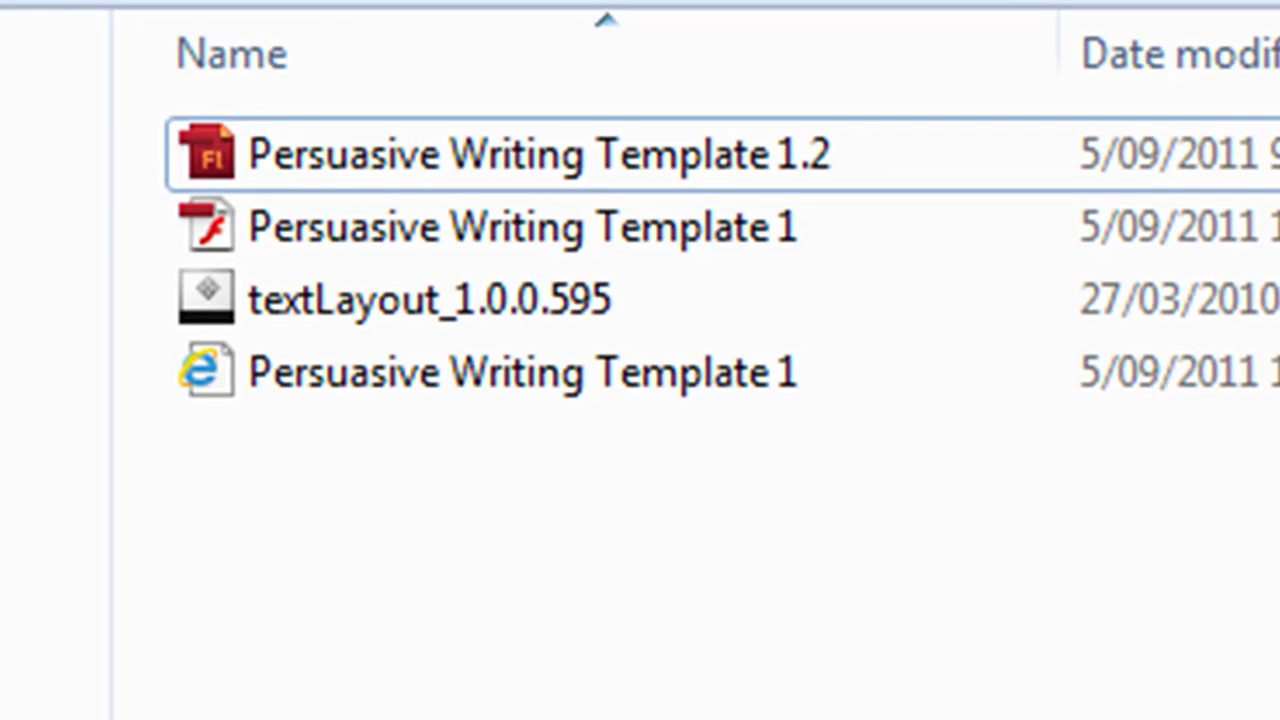
Step: Look over the three published files, then open the Persuasive Writing Template 1 HTML page in Internet Explorer
drag(483, 665, 428, 218)
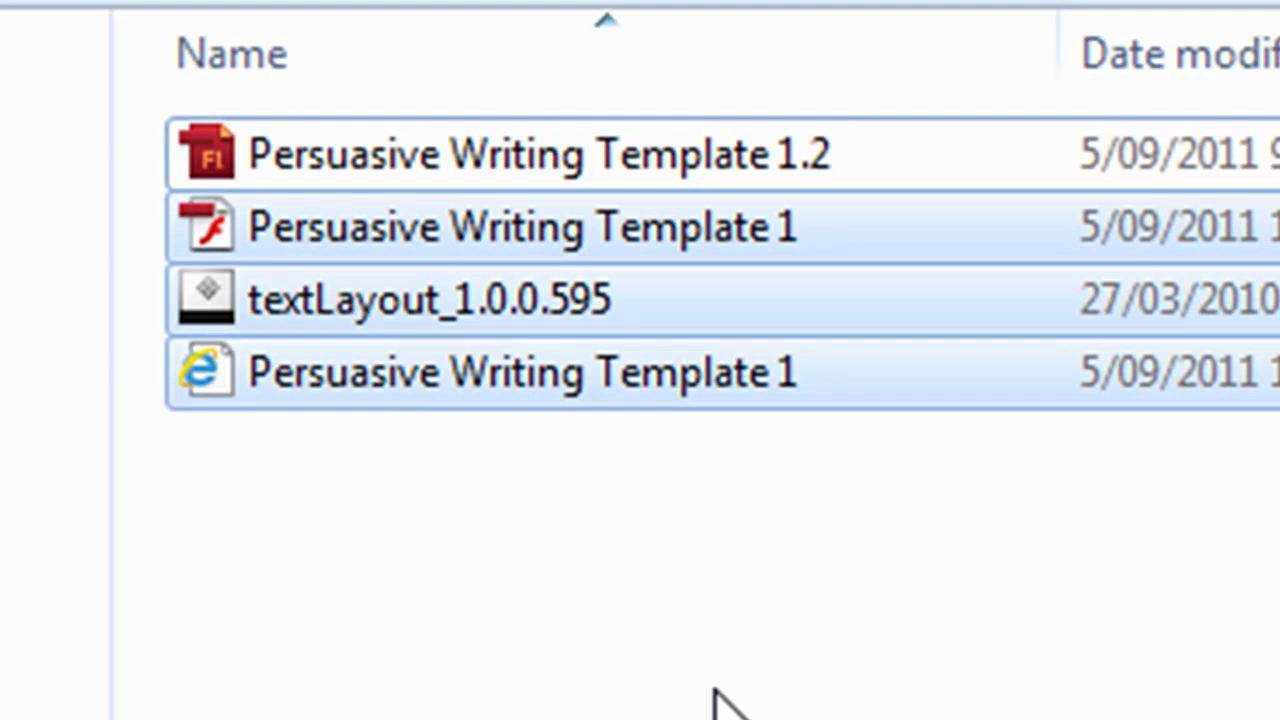
click(623, 651)
mouse_move(366, 368)
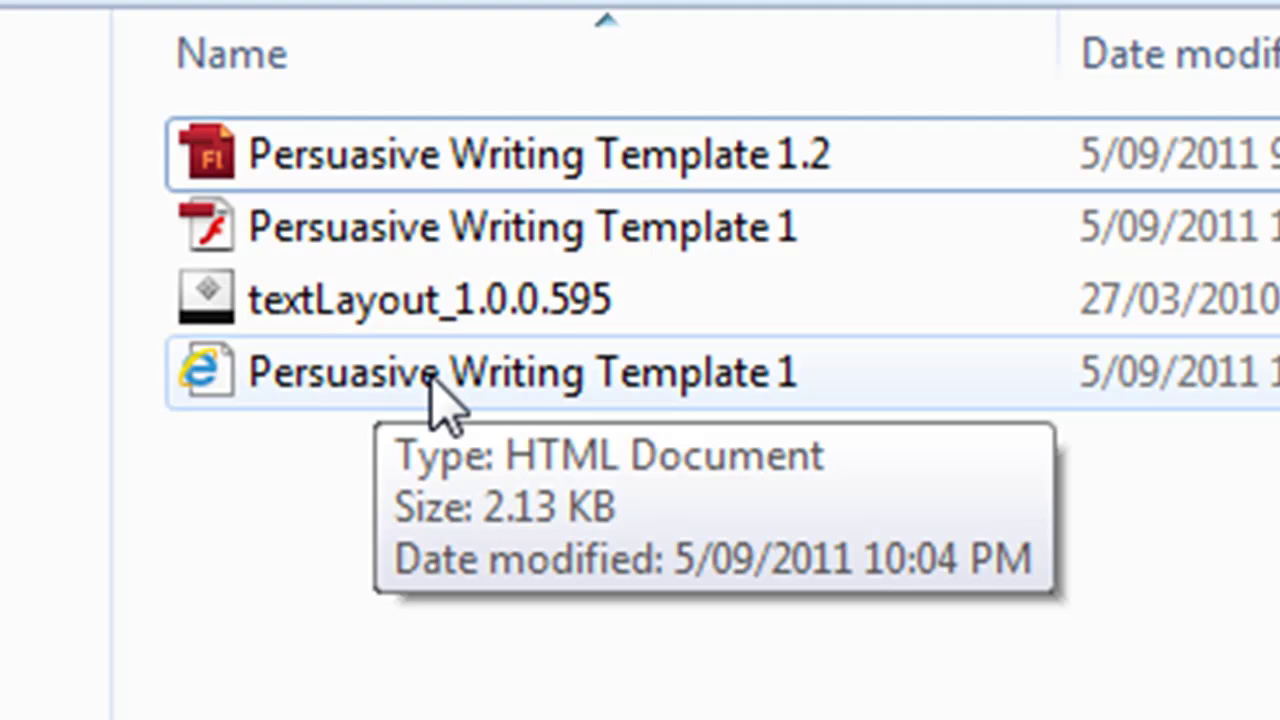
double_click(432, 375)
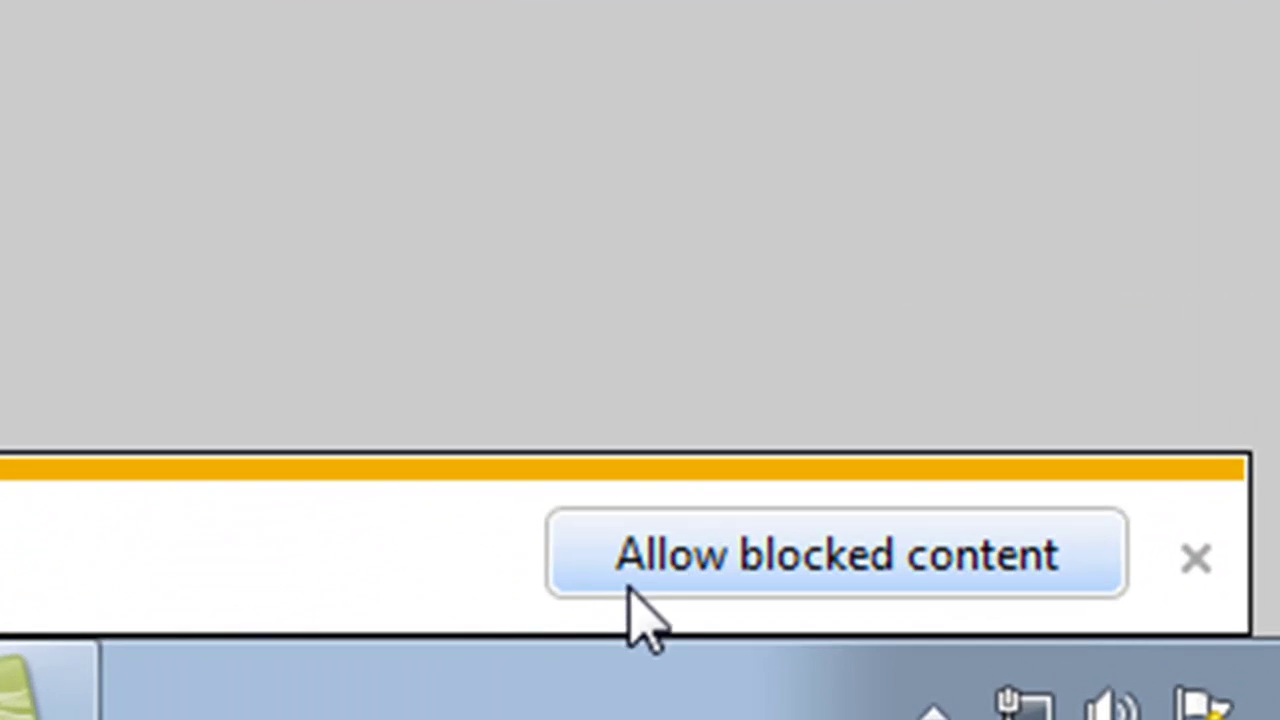
Step: Allow the blocked Flash content, advance to Slide 2, and reveal the statement-of-position highlight
click(820, 548)
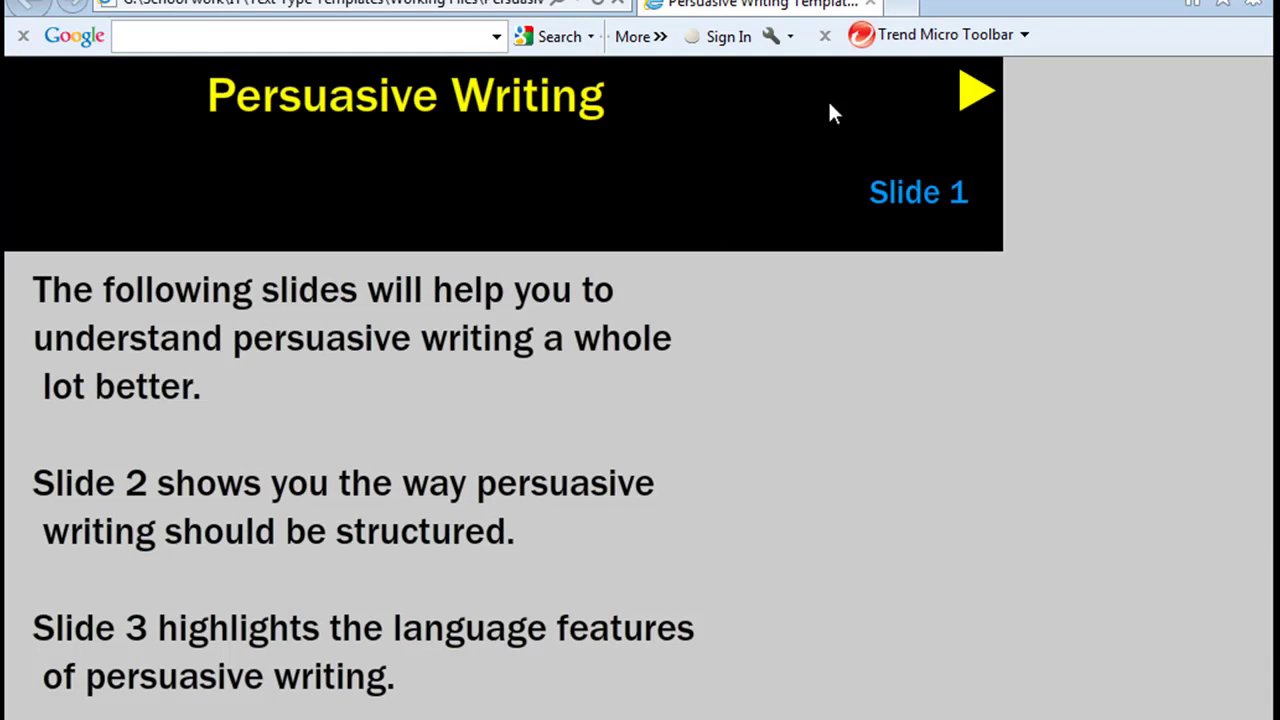
click(976, 93)
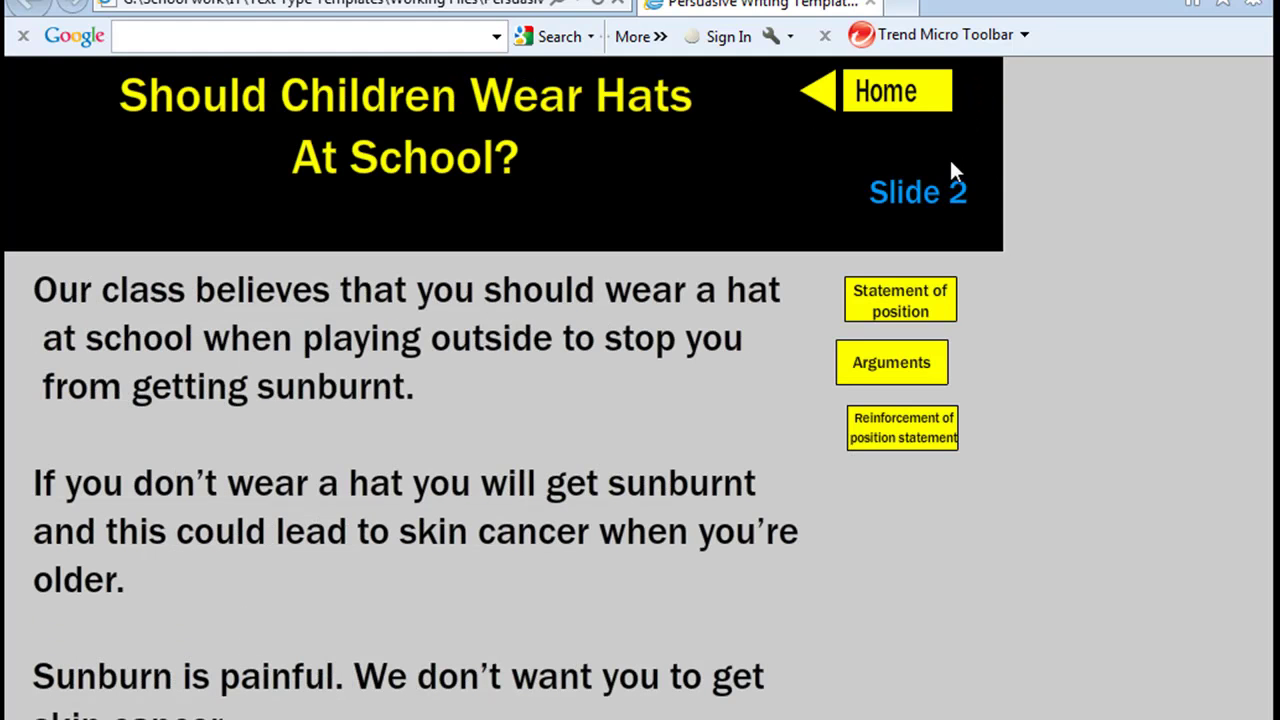
click(907, 300)
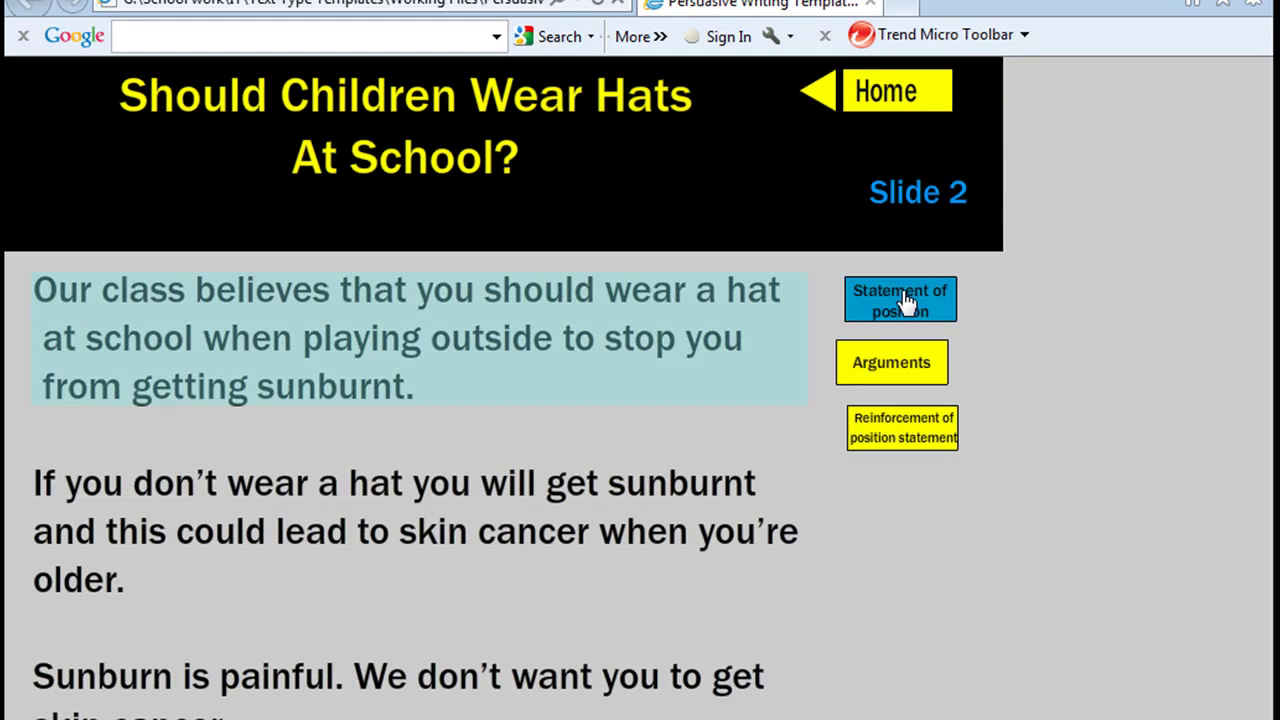